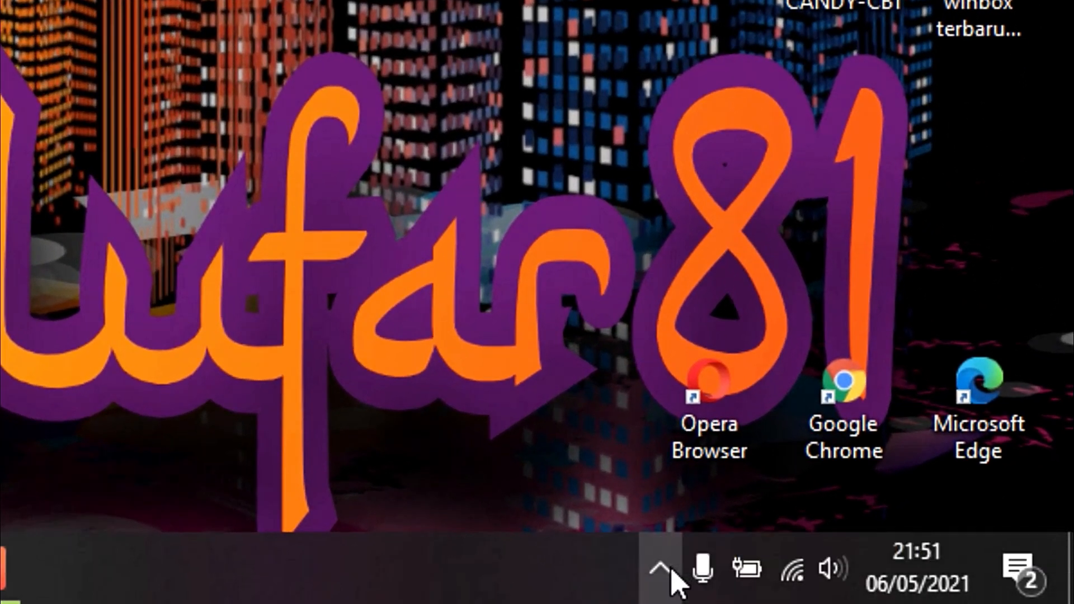
# Open the Virus & threat protection settings of Windows Security
pyautogui.click(657, 579)
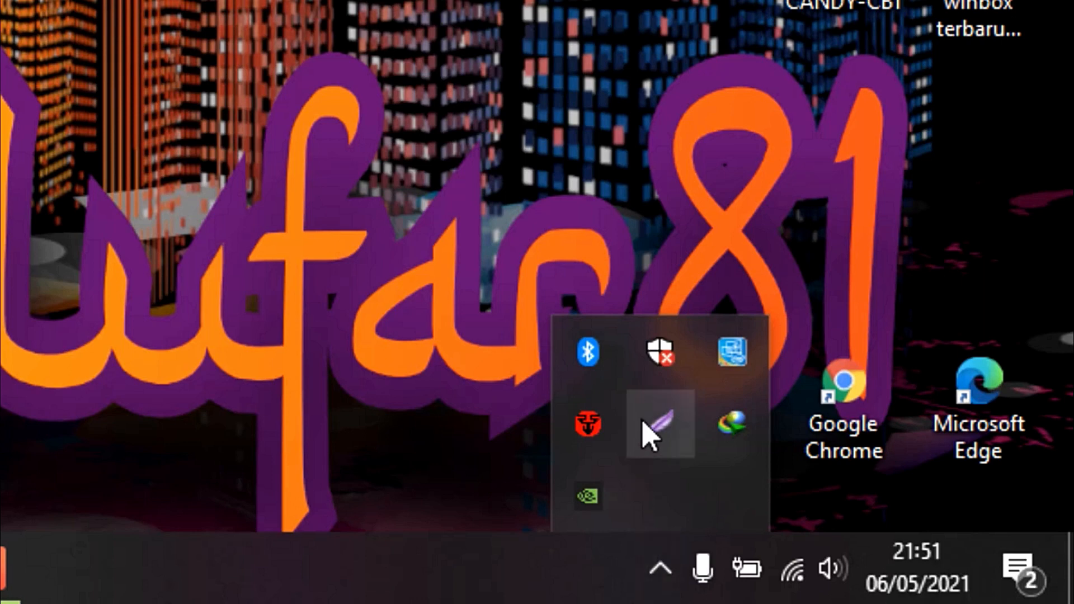
pyautogui.click(655, 363)
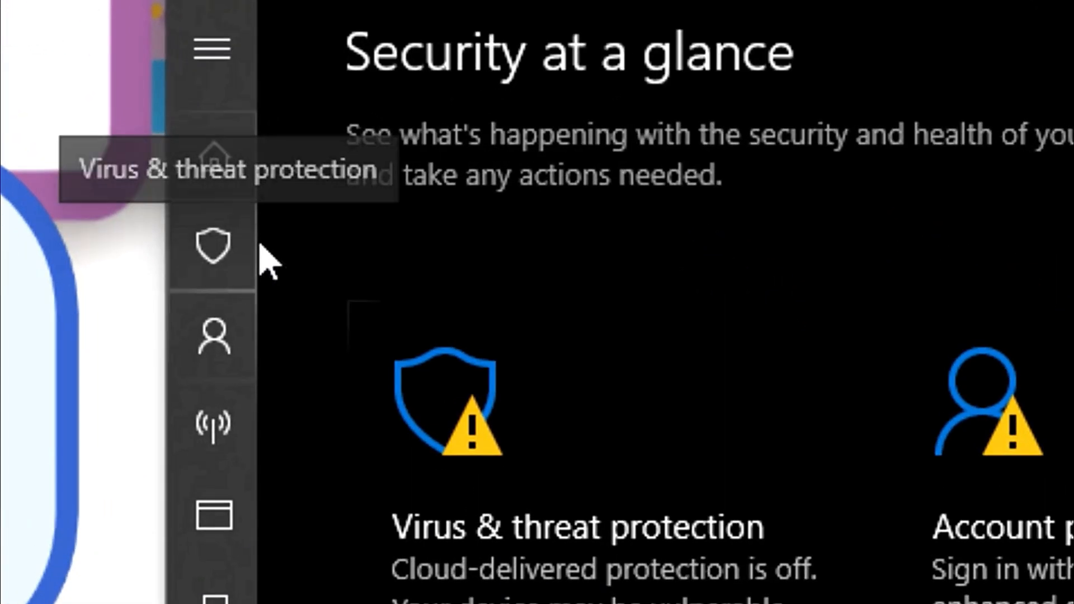
pyautogui.click(217, 246)
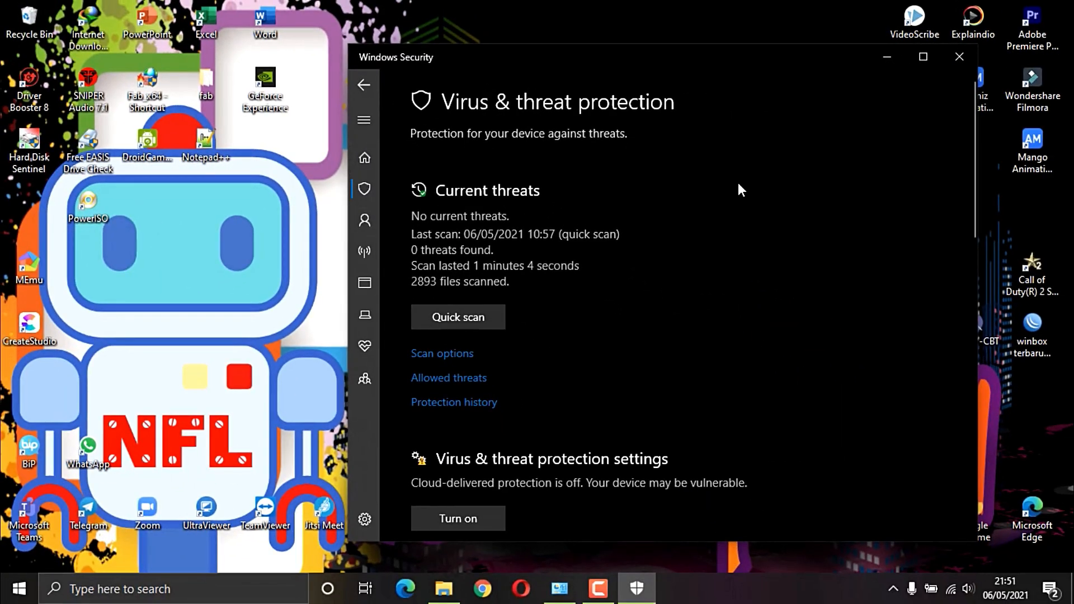
pyautogui.scroll(-5, 739, 183)
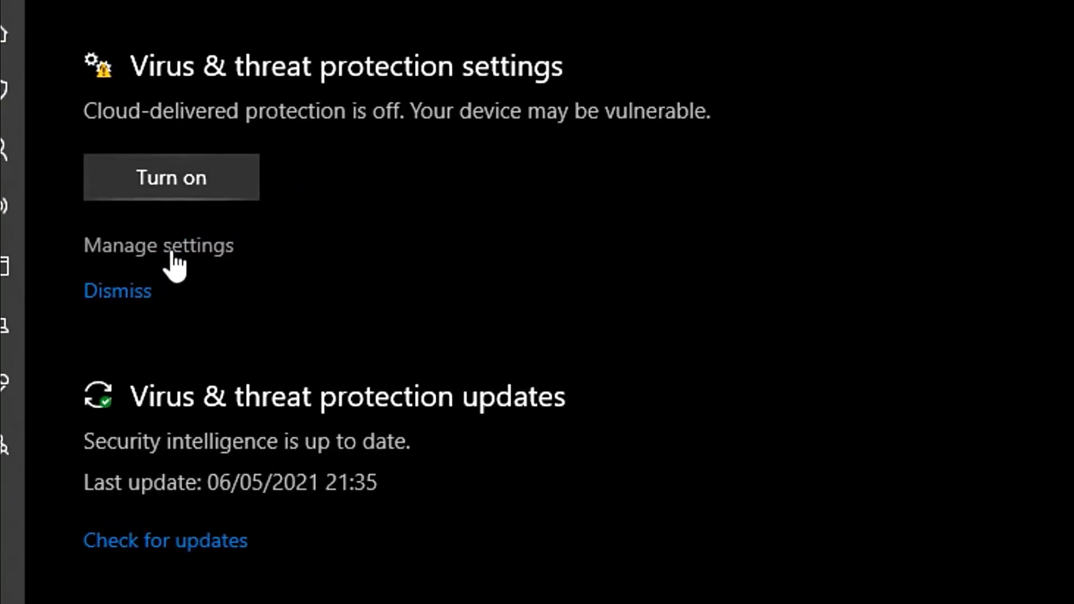
pyautogui.click(172, 255)
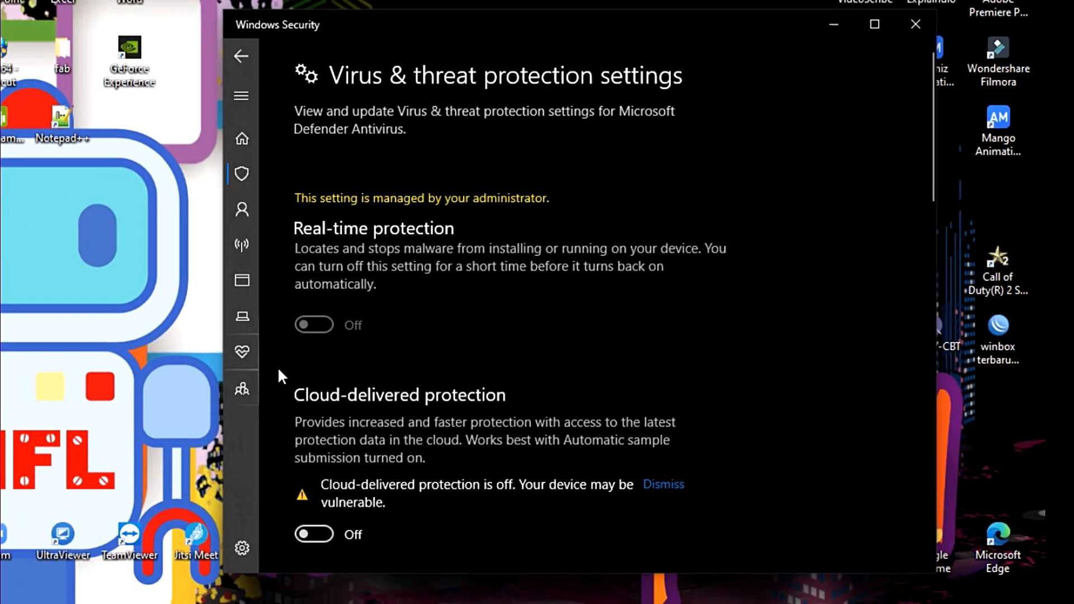
# Check the real-time, cloud-delivered, sample submission and tamper protection switches, and close Windows Security
pyautogui.scroll(-10, 333, 328)
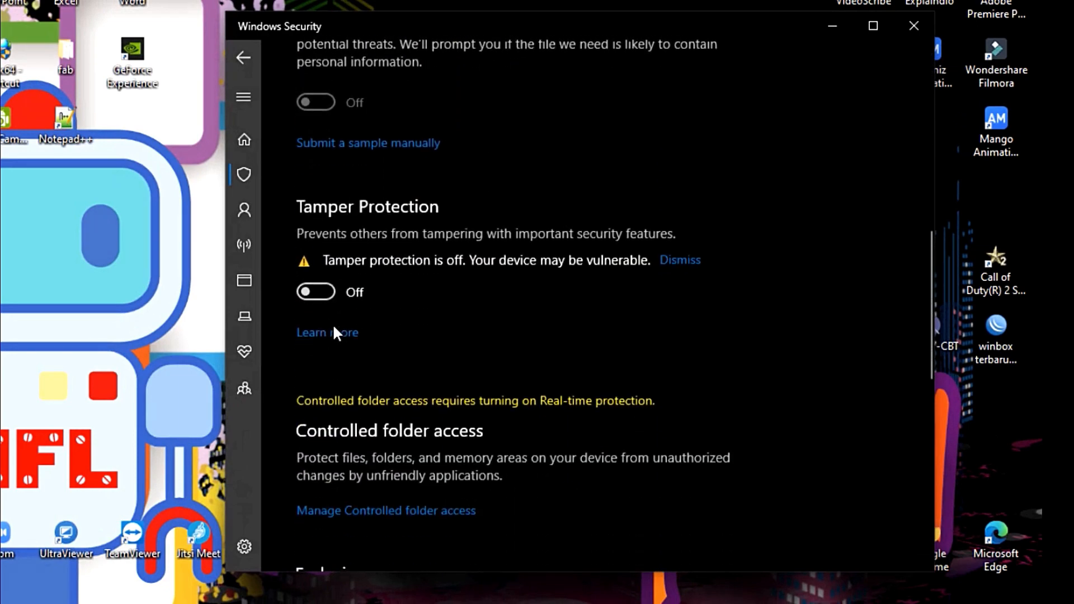
pyautogui.scroll(-5, 333, 327)
pyautogui.scroll(12, 333, 327)
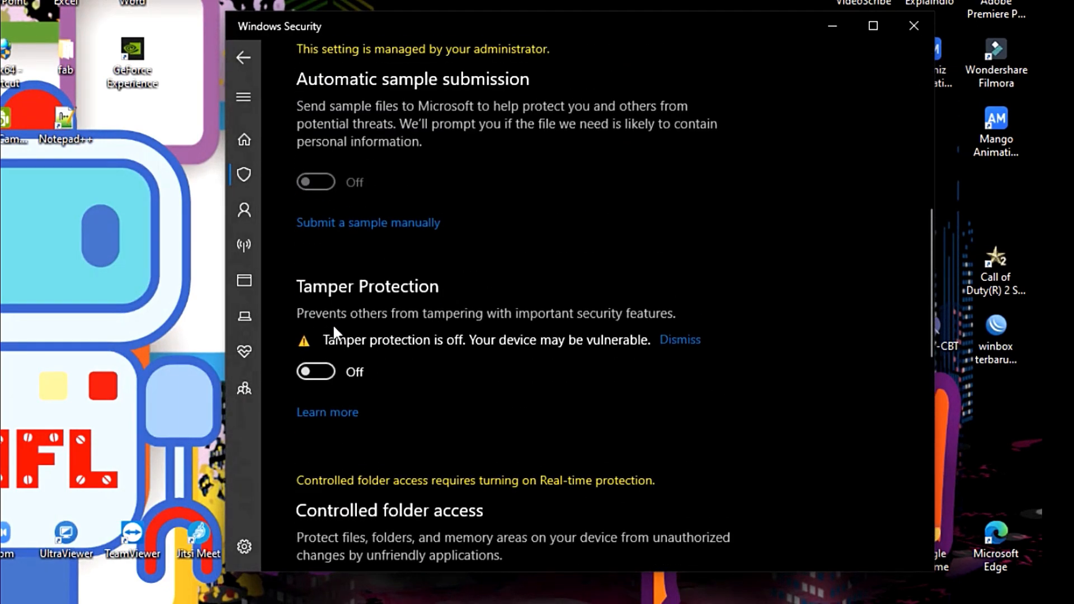
pyautogui.scroll(5, 334, 329)
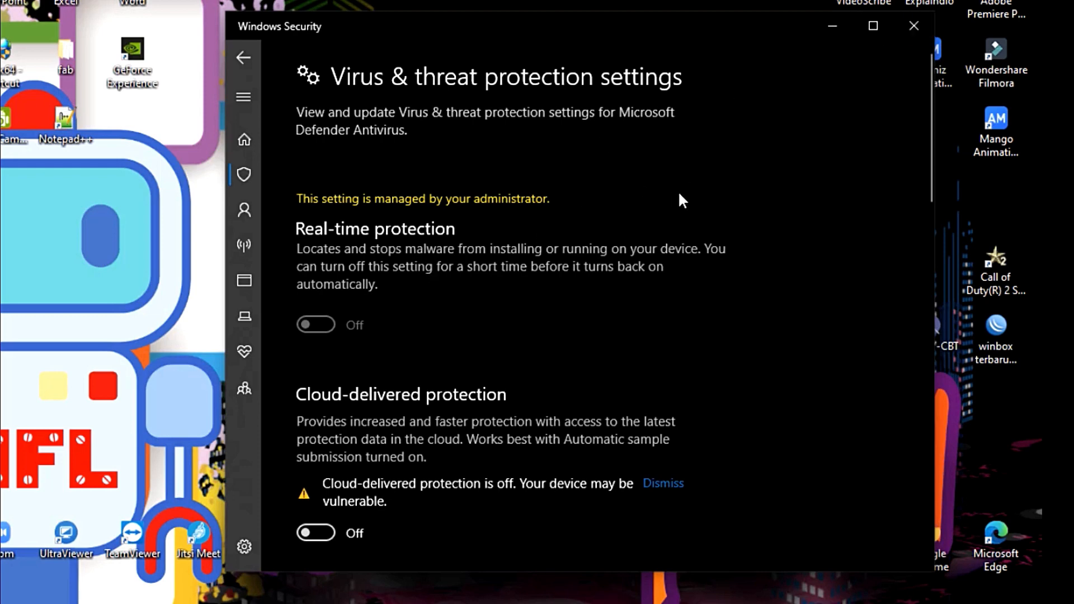
pyautogui.click(914, 26)
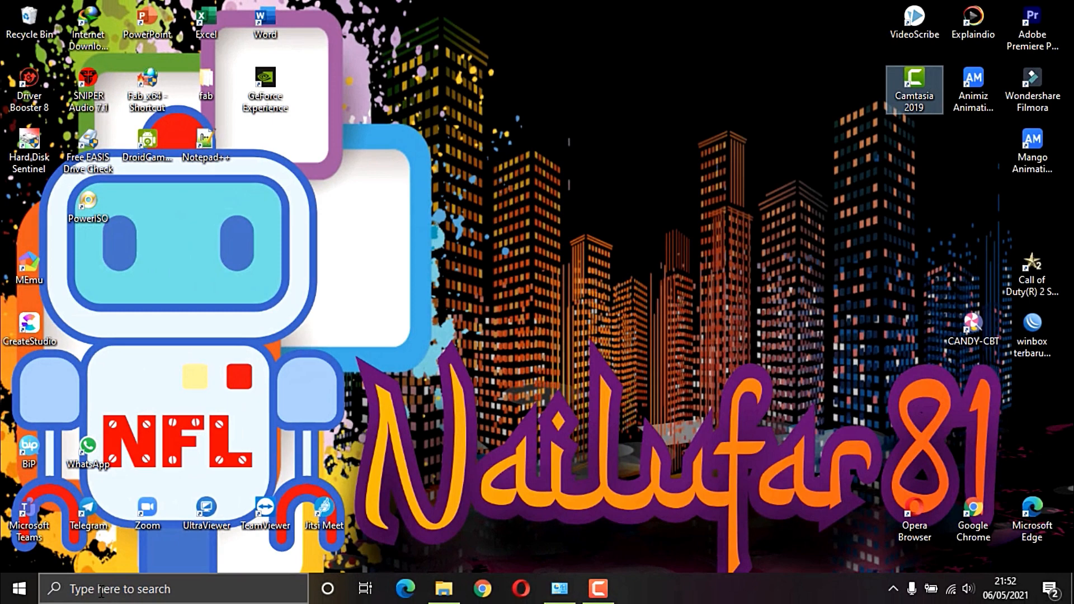
# Open Windows Defender Firewall from Control Panel and confirm the turned-off option for both private and public networks
pyautogui.click(101, 591)
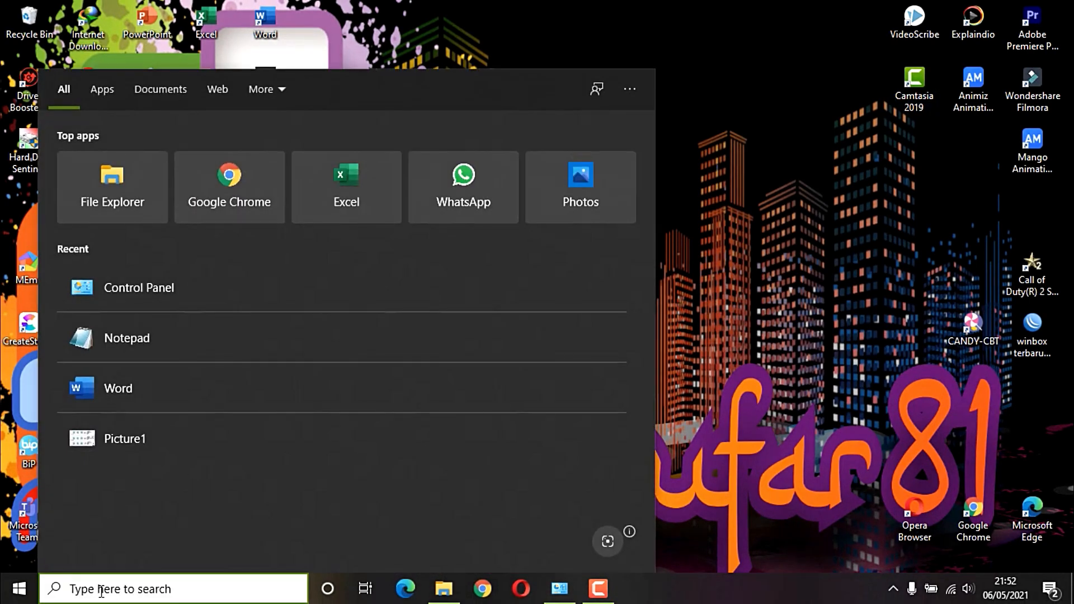
pyautogui.write('contr')
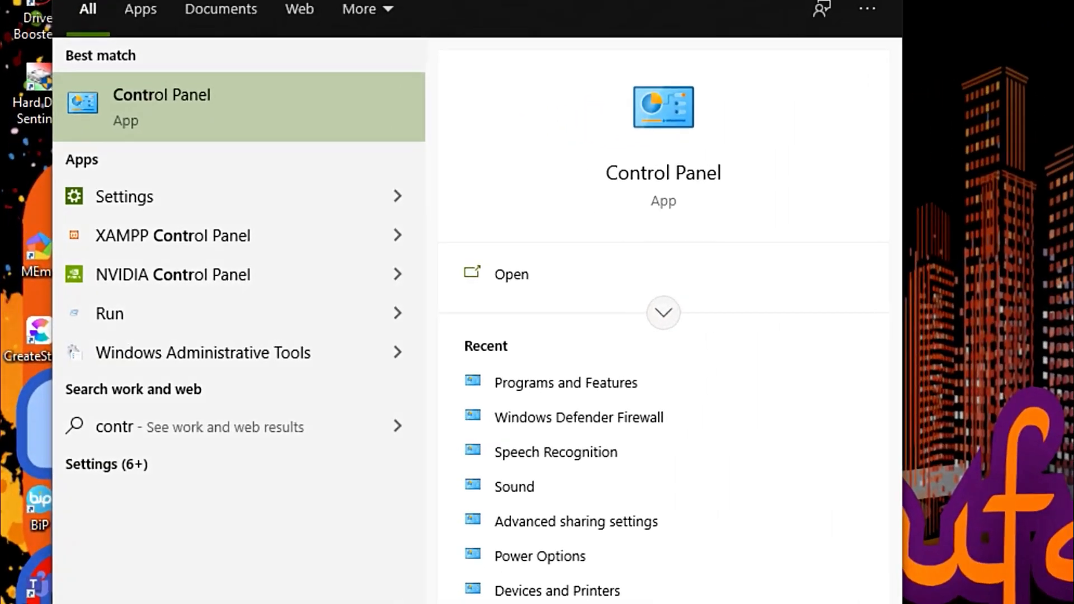
pyautogui.press('Return')
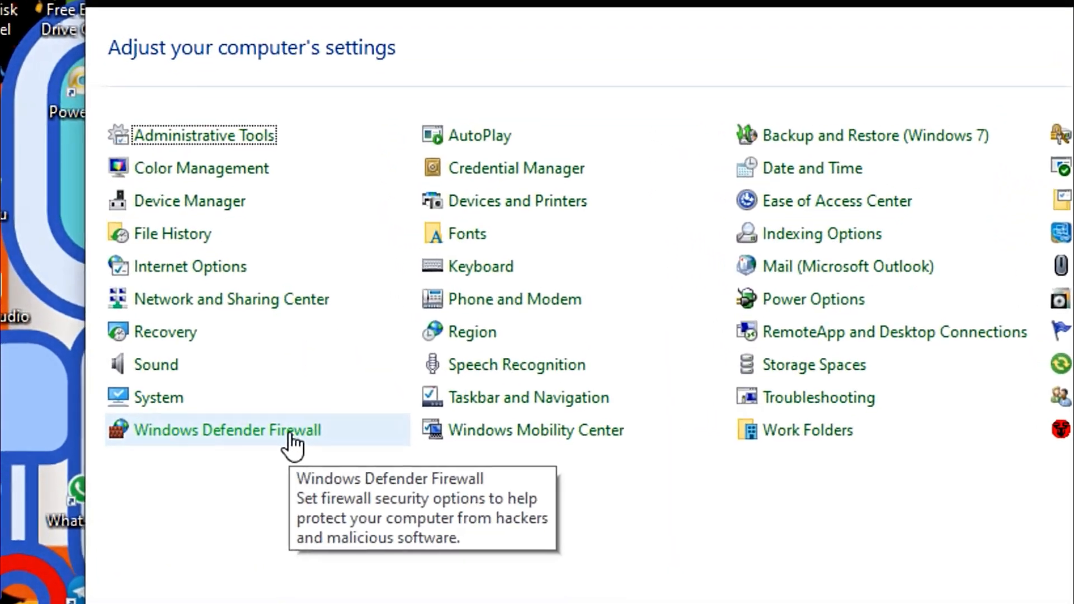
pyautogui.click(279, 415)
pyautogui.click(283, 417)
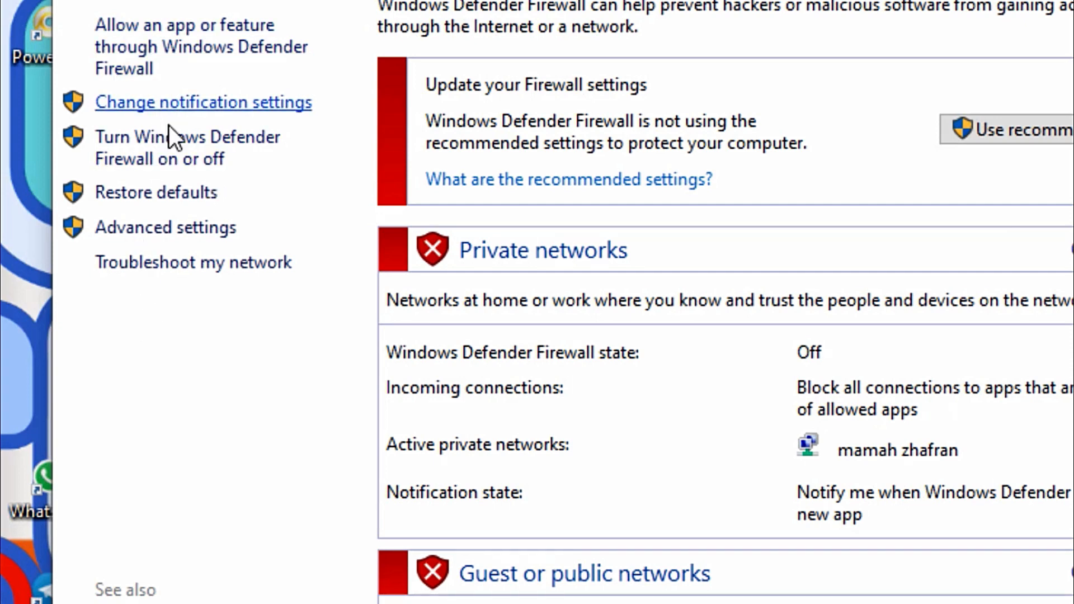
pyautogui.click(243, 157)
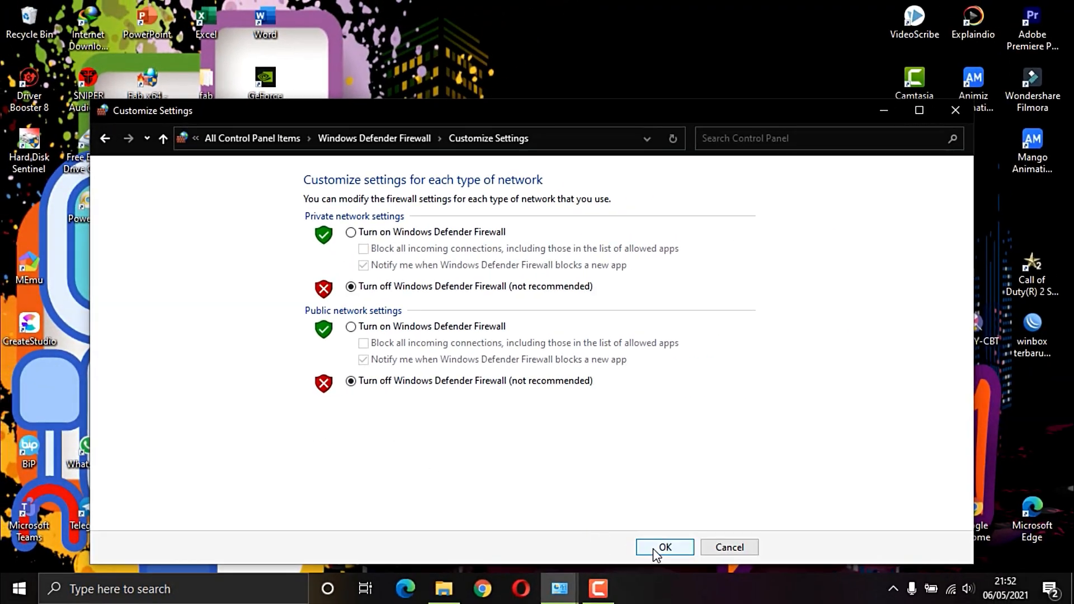
pyautogui.click(657, 554)
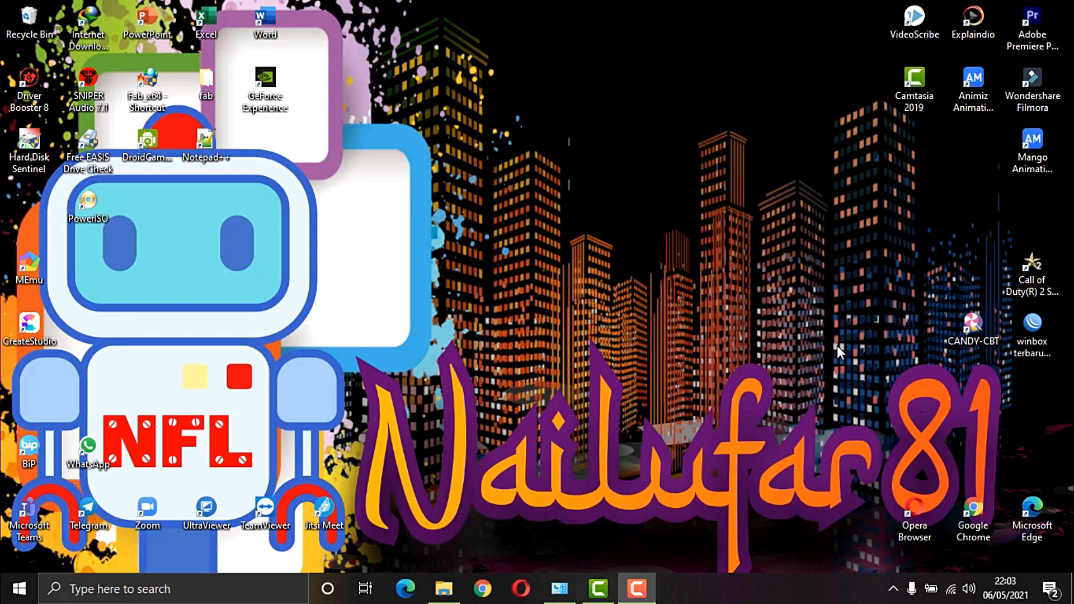
# Launch the VirtualBox-6.1.18-142142-Win installer from the ANBK 2021 > Aplikasi Pendukung folder on drive D
pyautogui.click(445, 589)
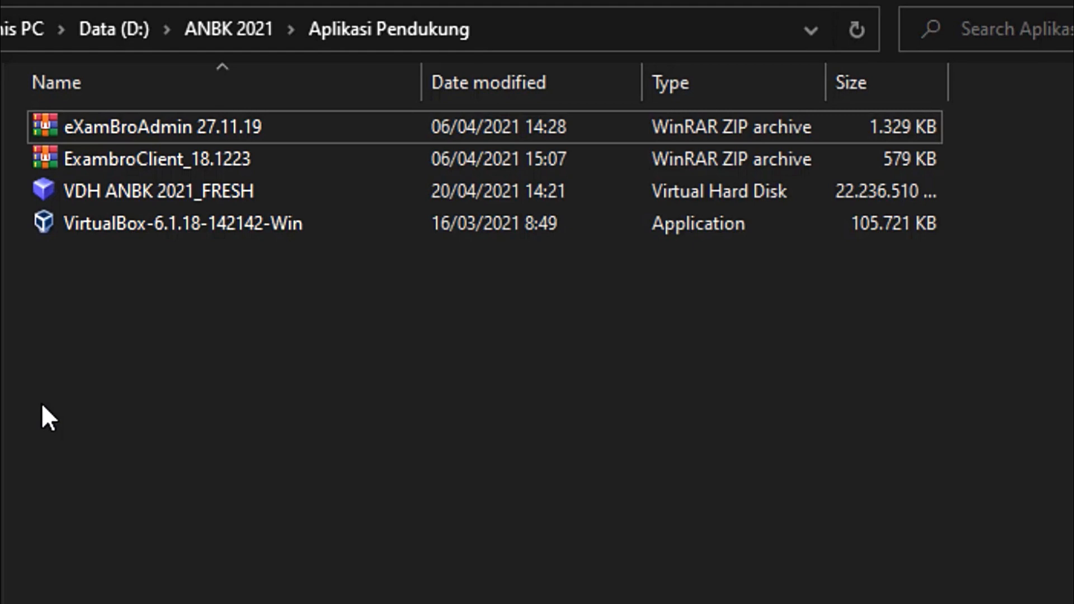
pyautogui.click(184, 234)
pyautogui.doubleClick(182, 230)
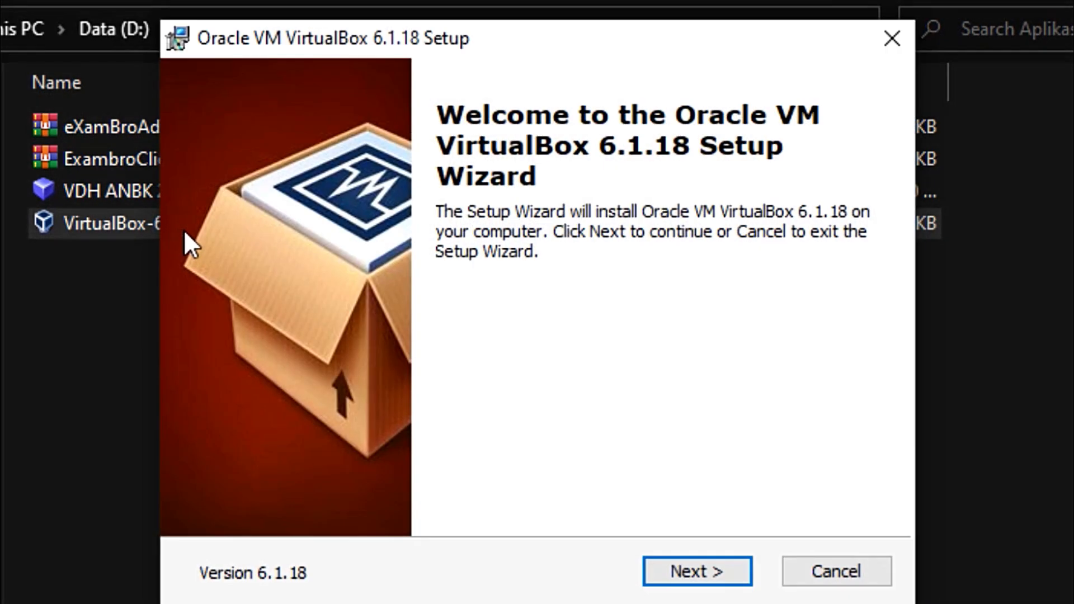
# Install VirtualBox 6.1.18 with the default features and location, and dismiss the new-version notice on its first launch
pyautogui.click(740, 569)
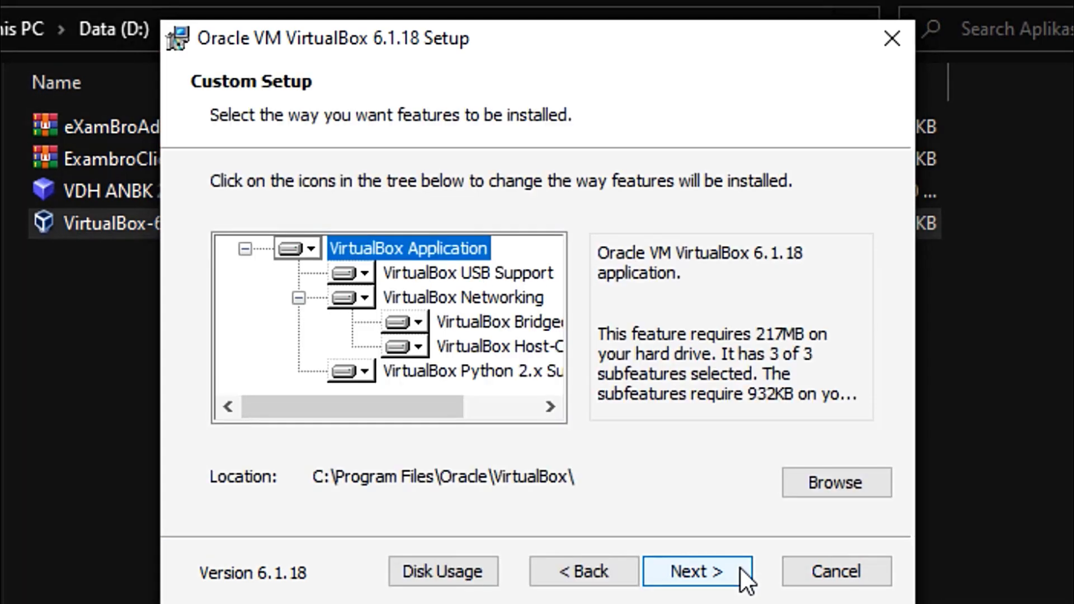
pyautogui.click(740, 569)
pyautogui.click(740, 569)
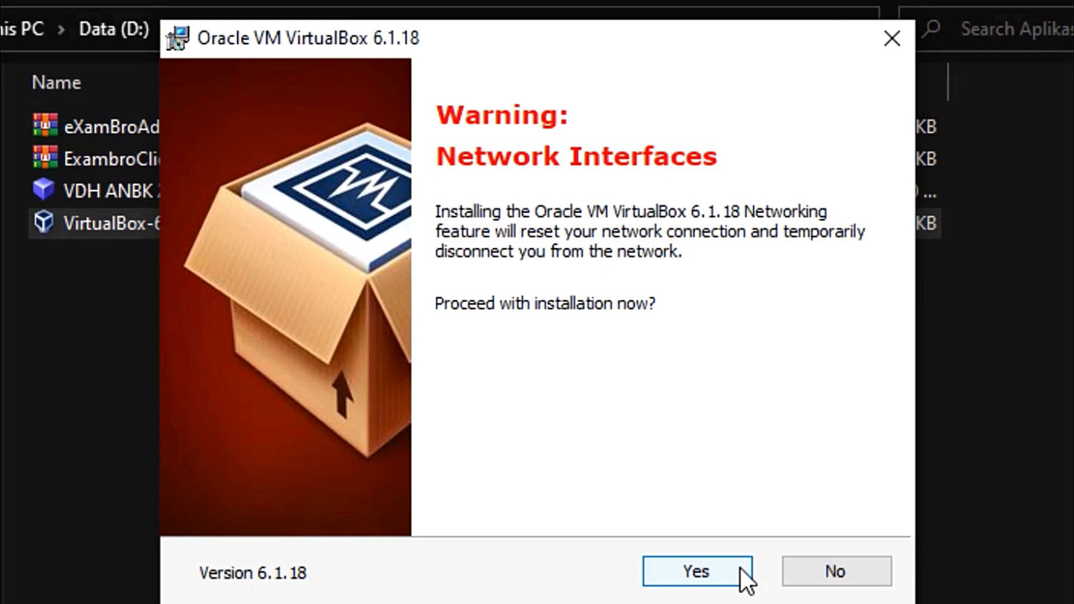
pyautogui.click(740, 569)
pyautogui.click(740, 569)
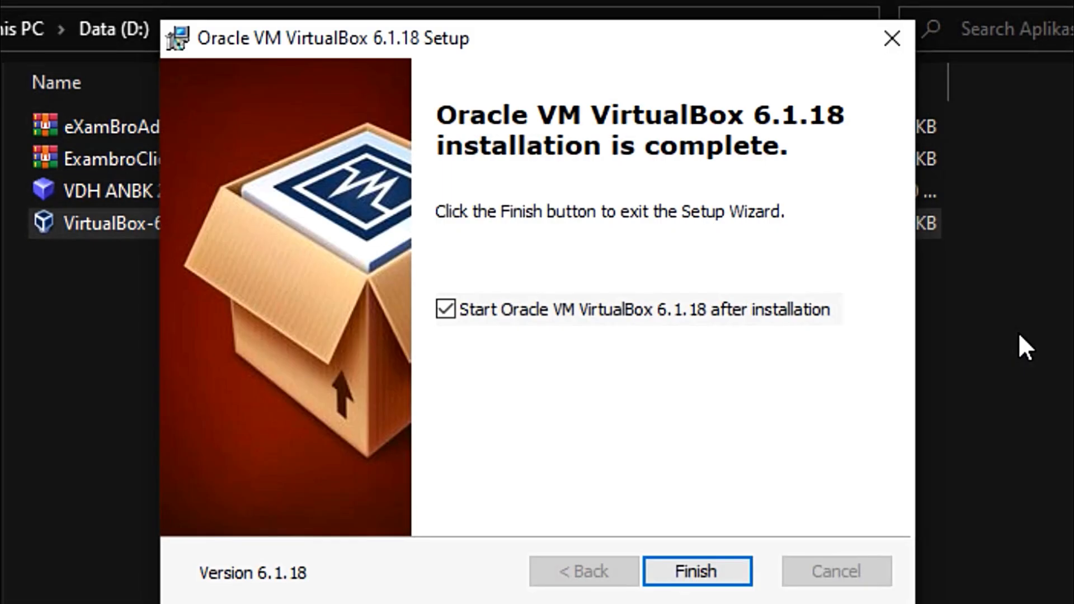
pyautogui.click(707, 563)
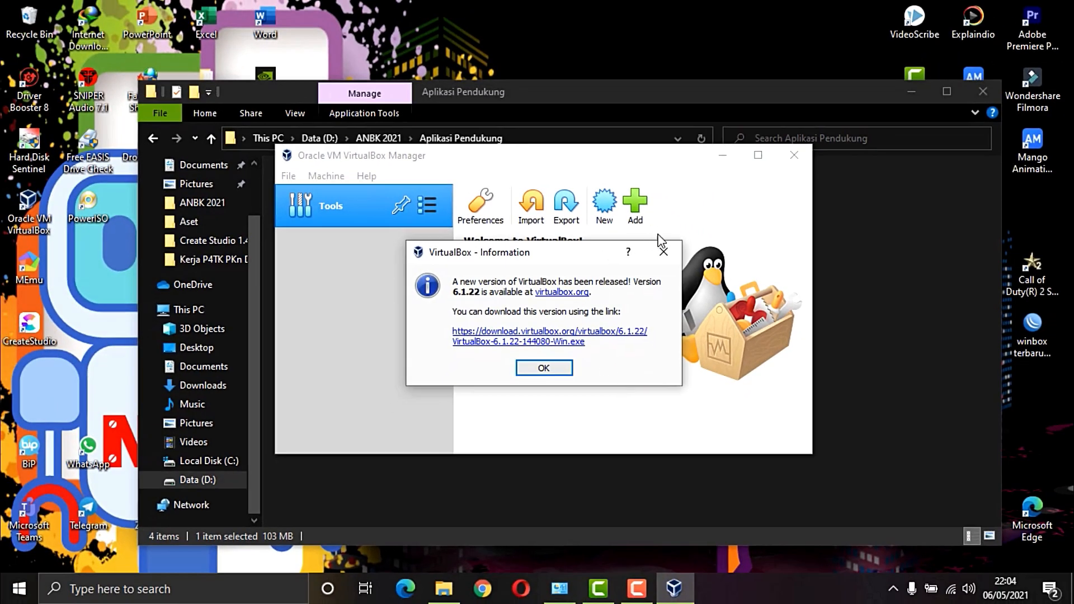
pyautogui.click(747, 252)
pyautogui.click(642, 251)
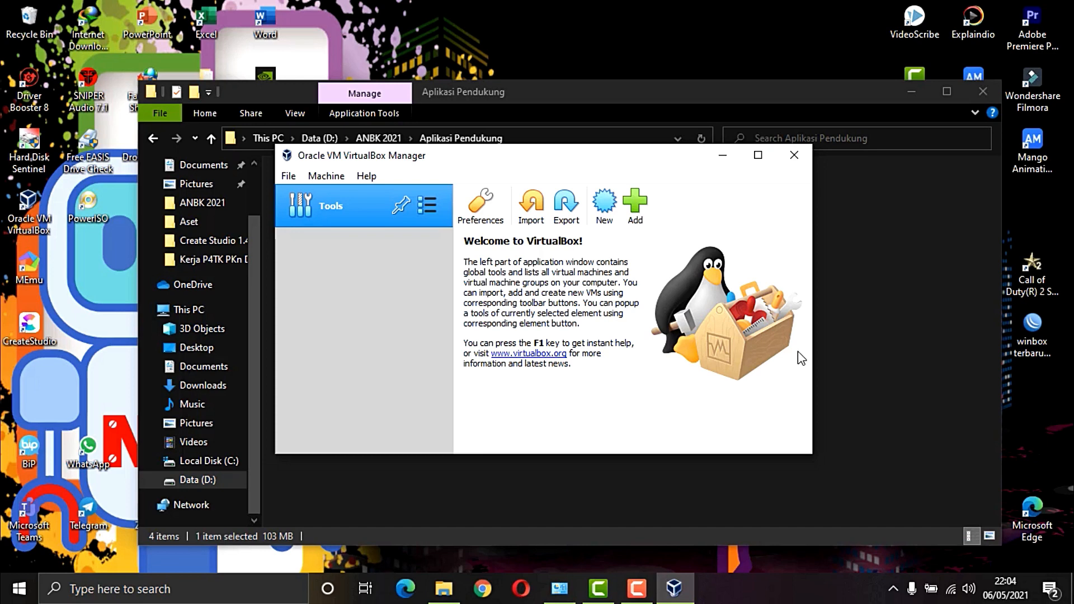
pyautogui.click(949, 592)
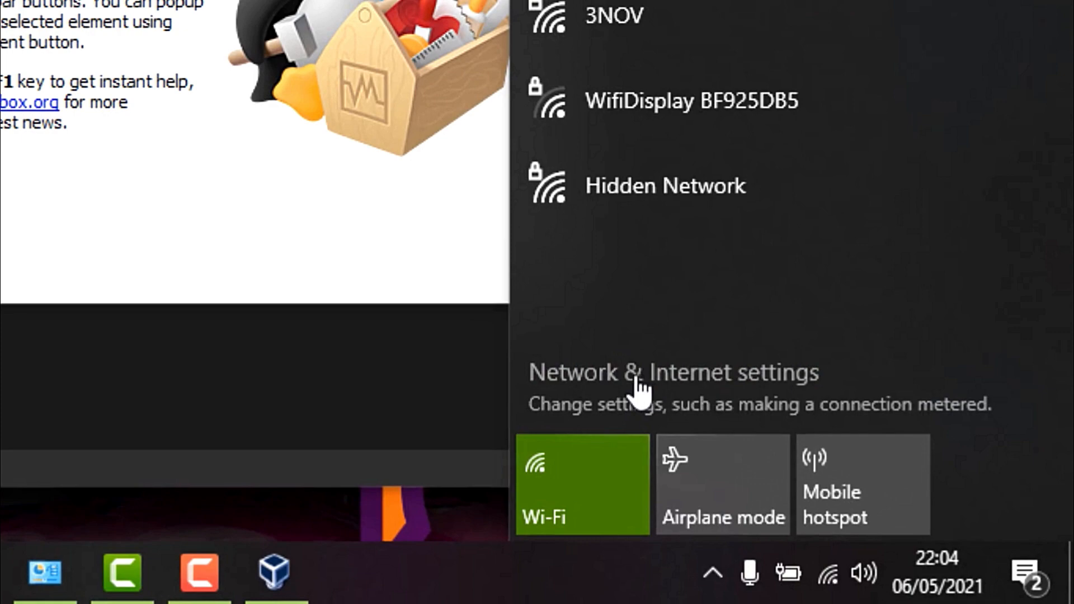
pyautogui.click(643, 383)
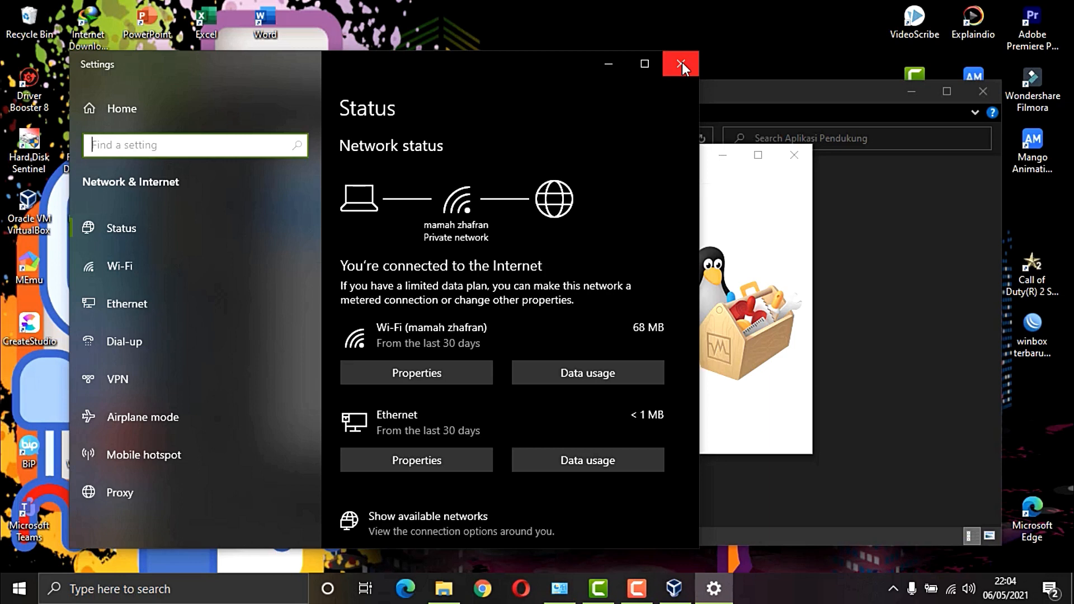
pyautogui.click(682, 62)
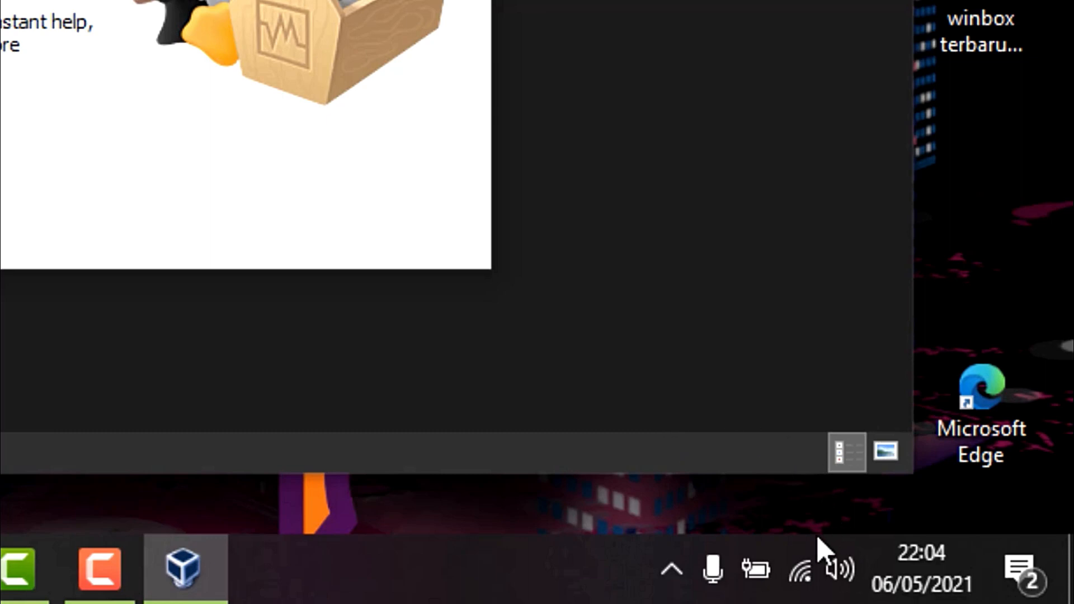
# Open the list of network adapters through the Network & Internet settings
pyautogui.moveTo(811, 571)
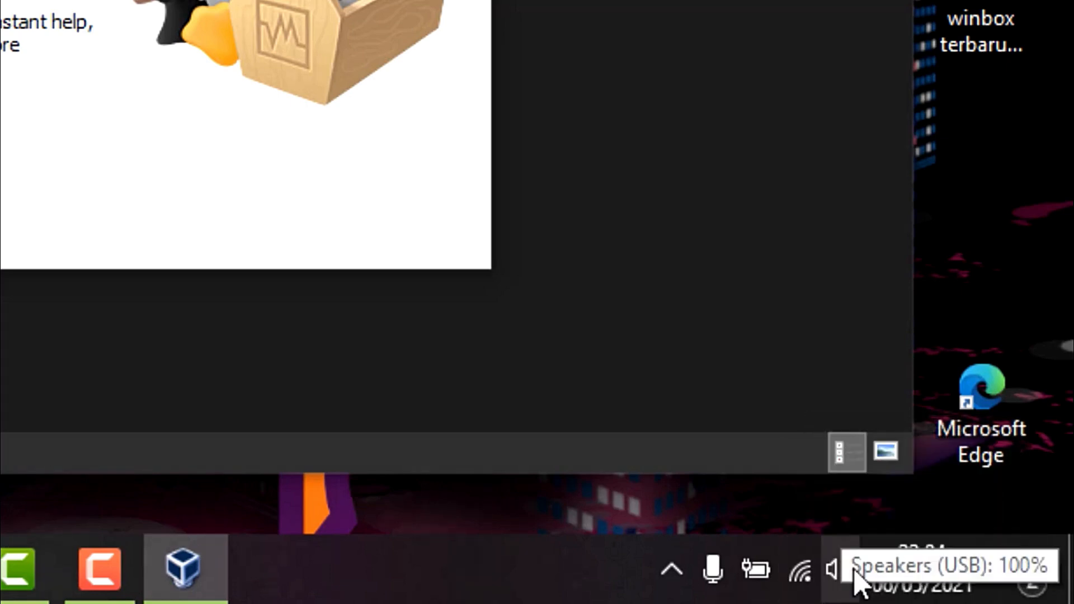
pyautogui.click(805, 585)
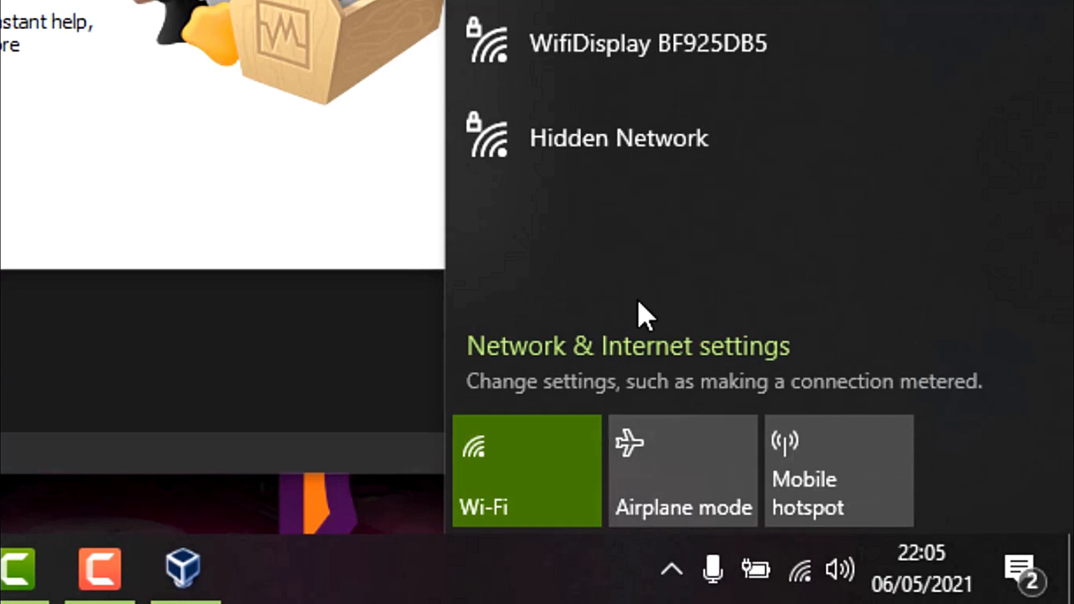
pyautogui.click(661, 352)
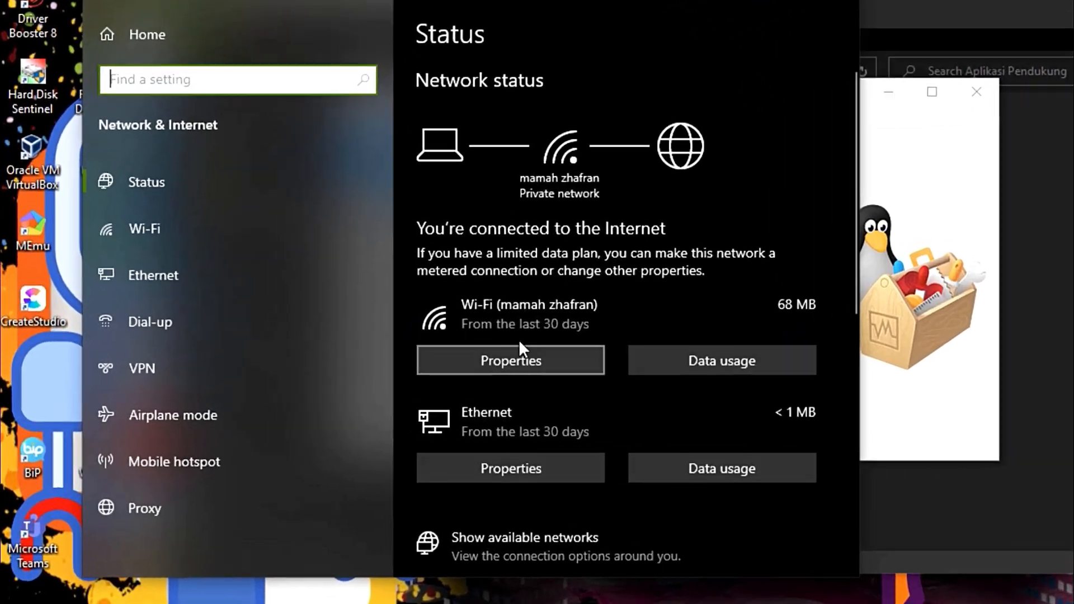
pyautogui.scroll(-5, 358, 343)
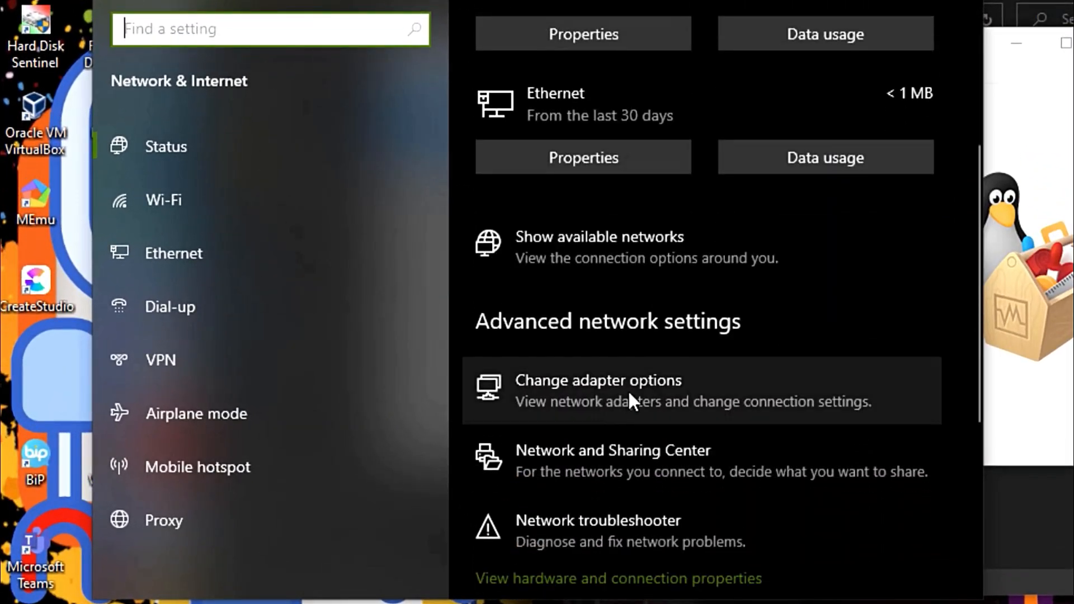
pyautogui.click(630, 391)
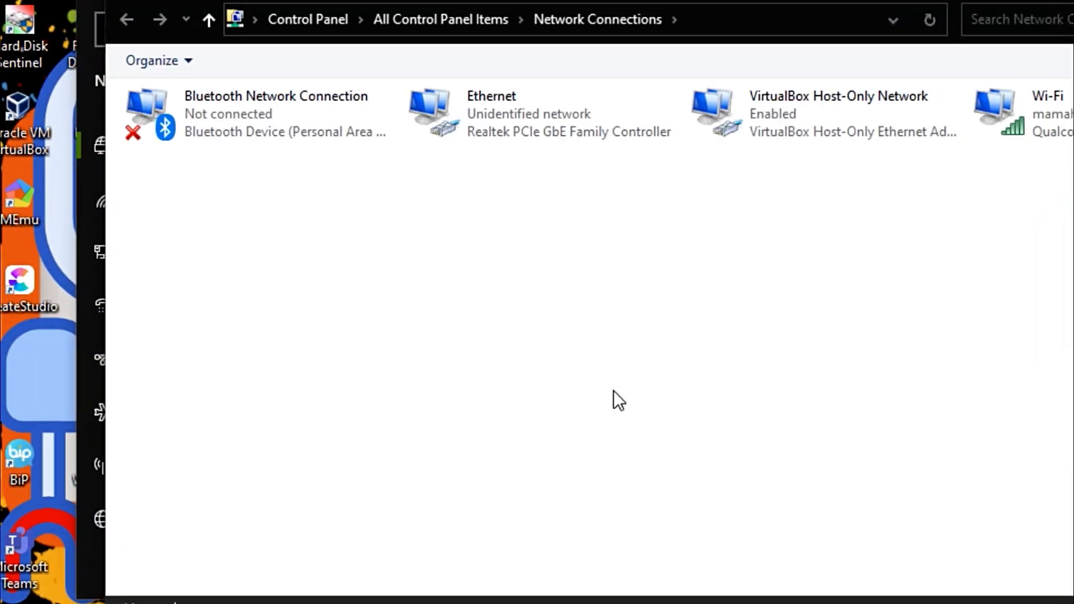
# Open the Ethernet adapter's IPv4 properties and confirm the static IP address 192.168.0.199 with subnet mask 255.255.255.0
pyautogui.click(411, 122)
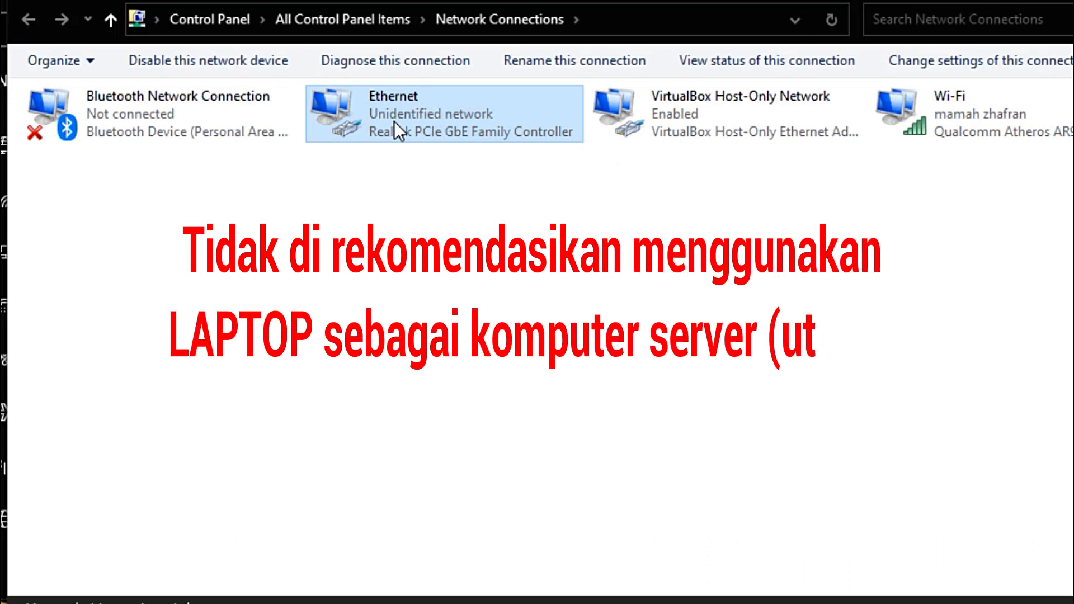
pyautogui.click(1056, 124)
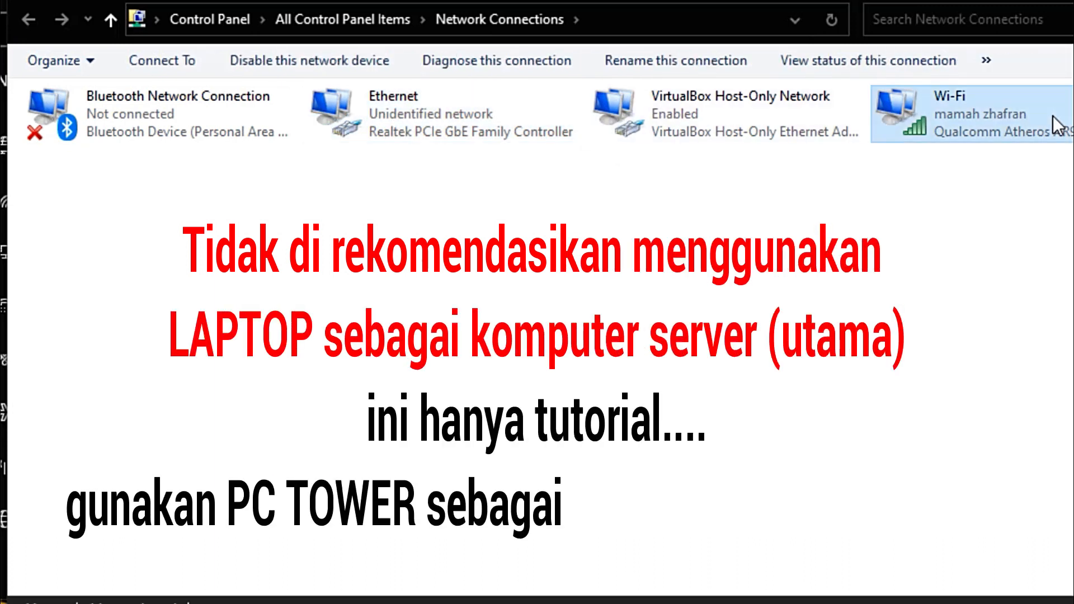
pyautogui.click(482, 139)
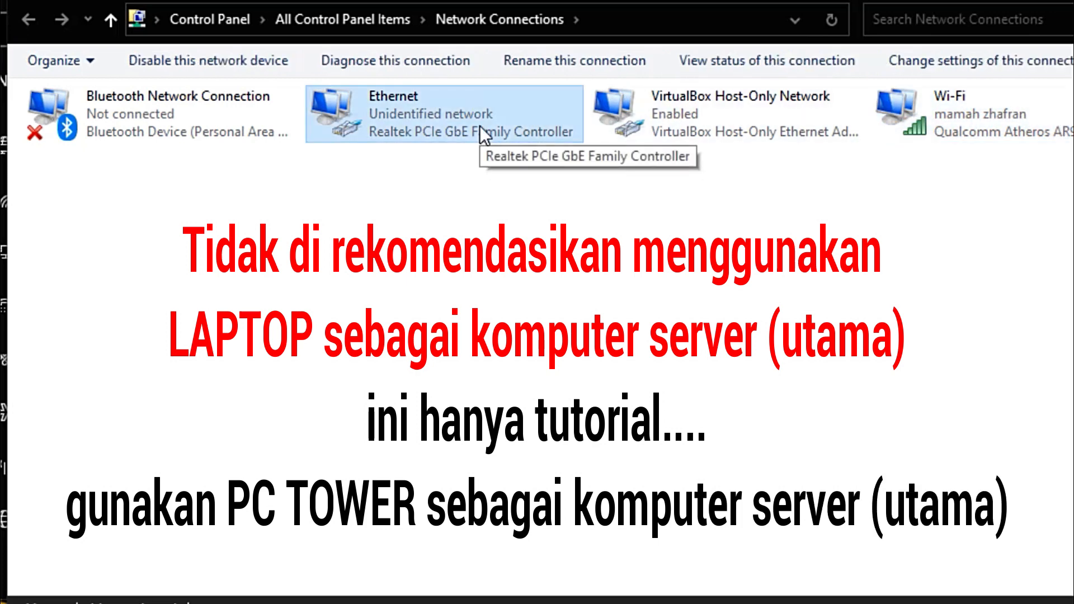
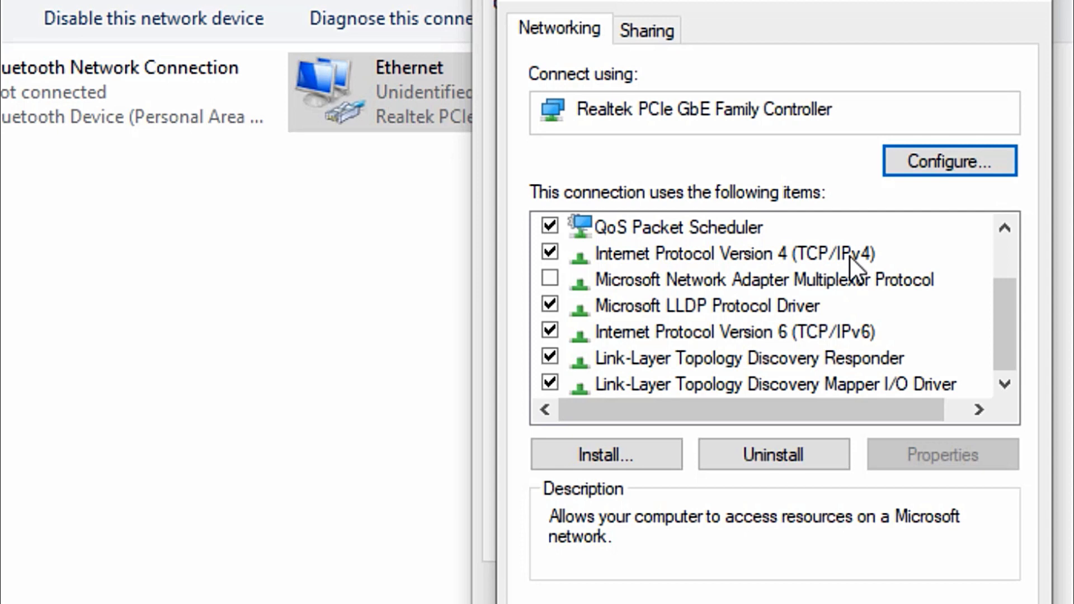
pyautogui.click(855, 258)
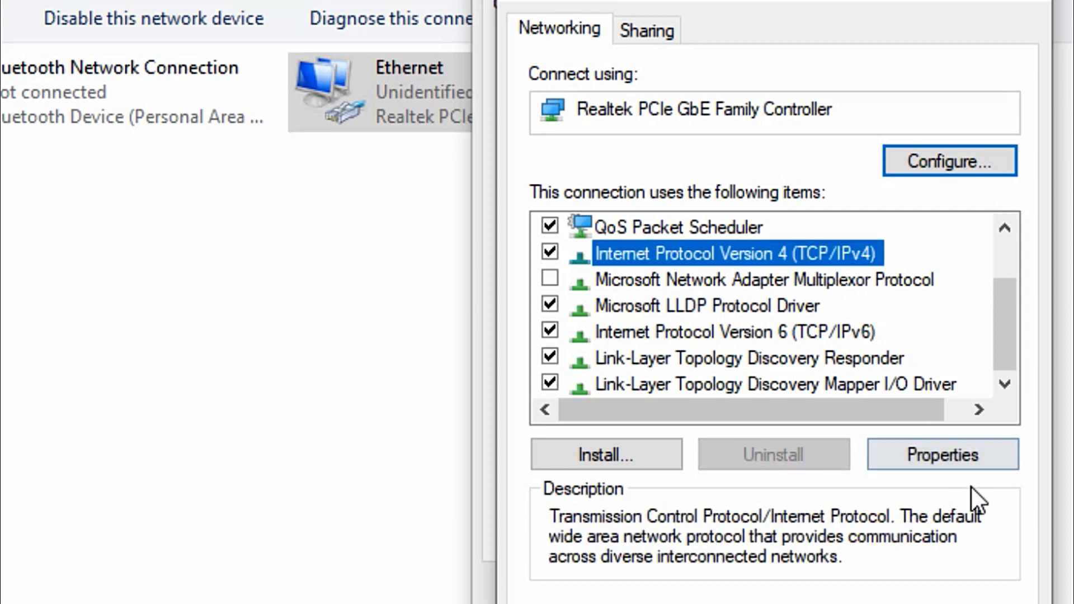
pyautogui.click(987, 458)
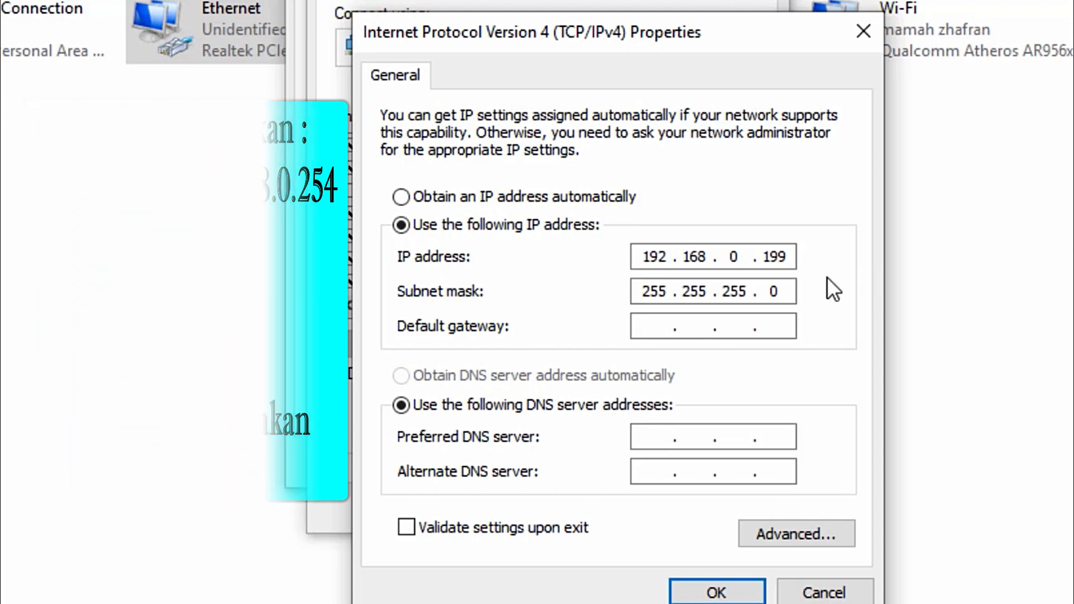
pyautogui.click(717, 592)
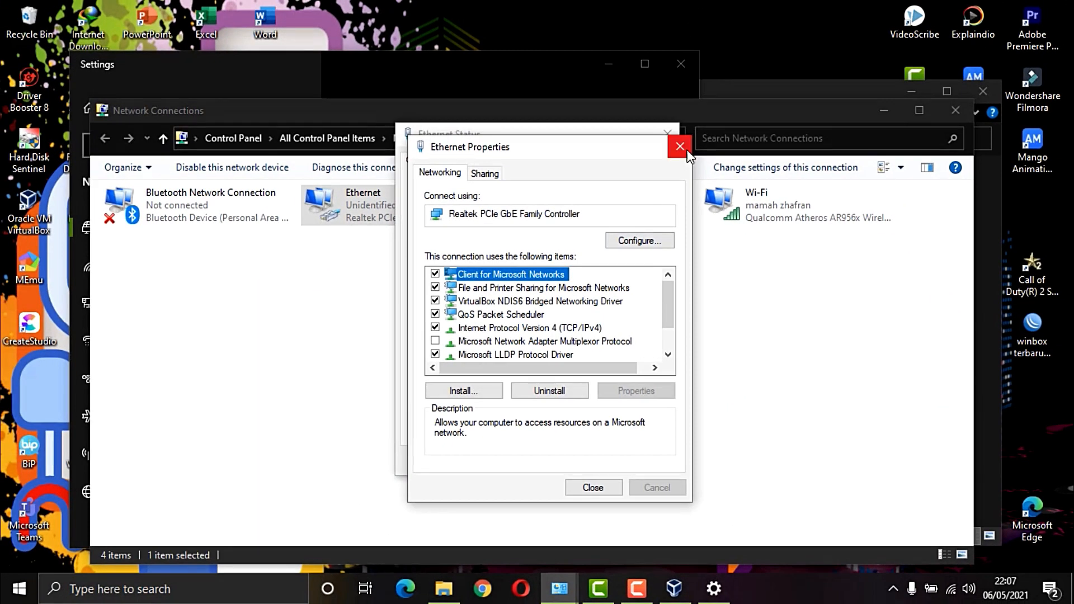
# Close the Ethernet properties and status dialogs, the network adapter list and Settings to return to the VirtualBox Manager
pyautogui.click(687, 150)
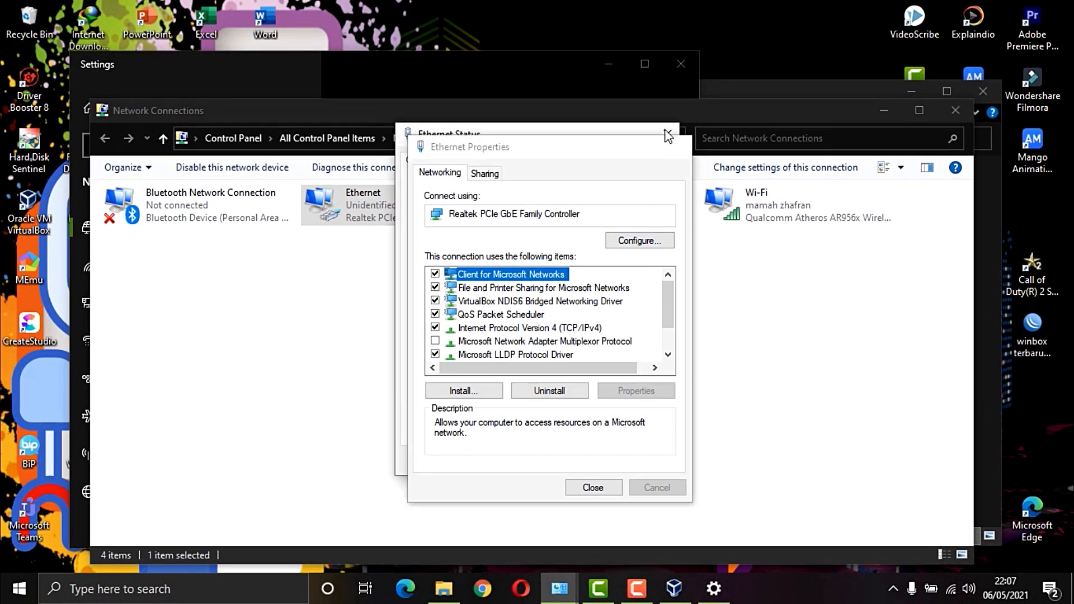
pyautogui.click(665, 134)
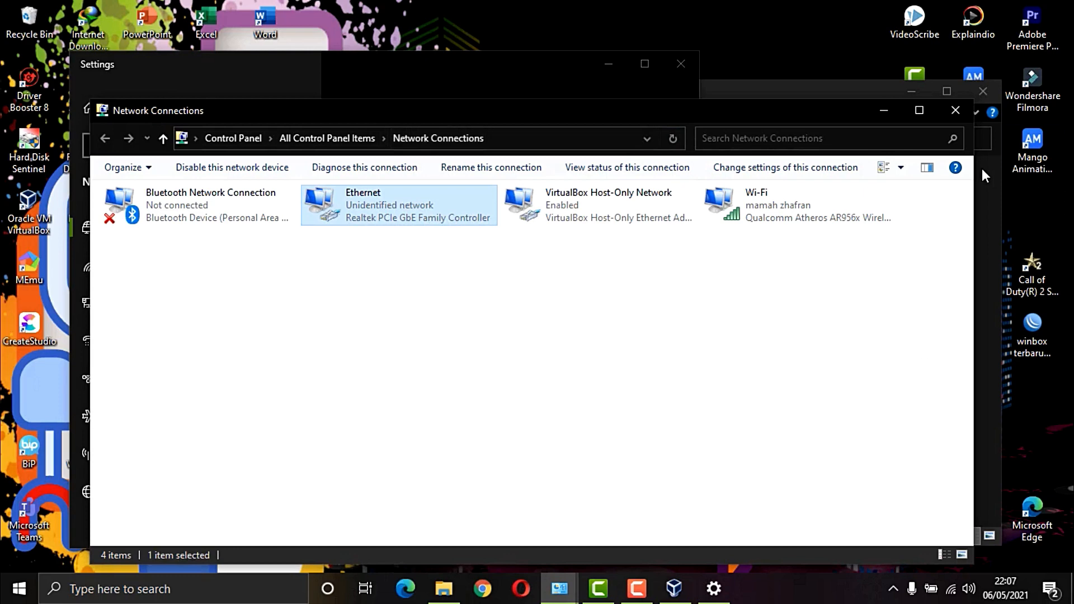
pyautogui.click(956, 110)
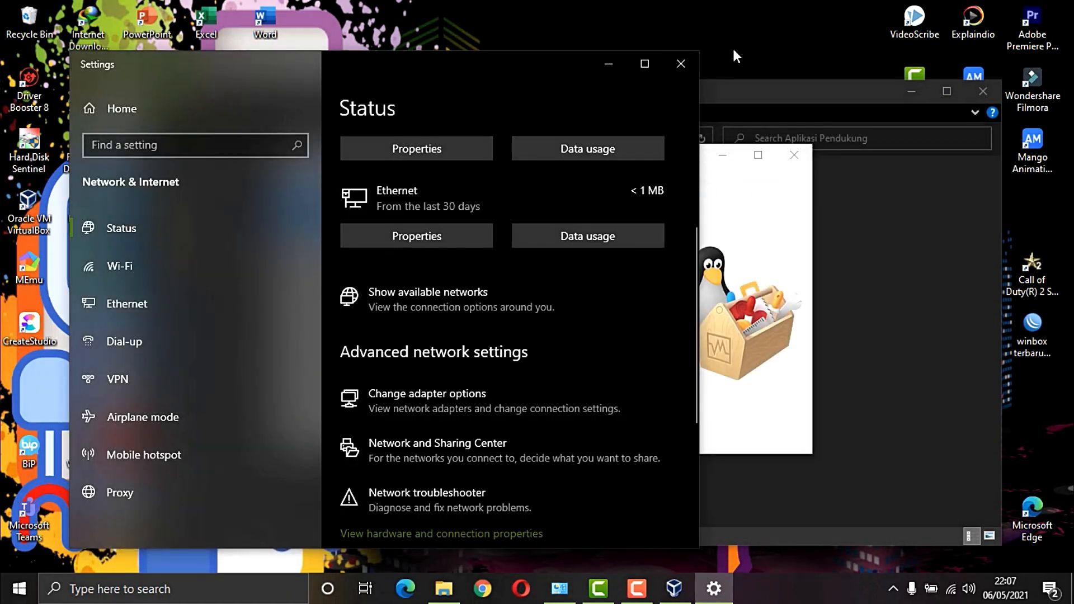
pyautogui.click(684, 57)
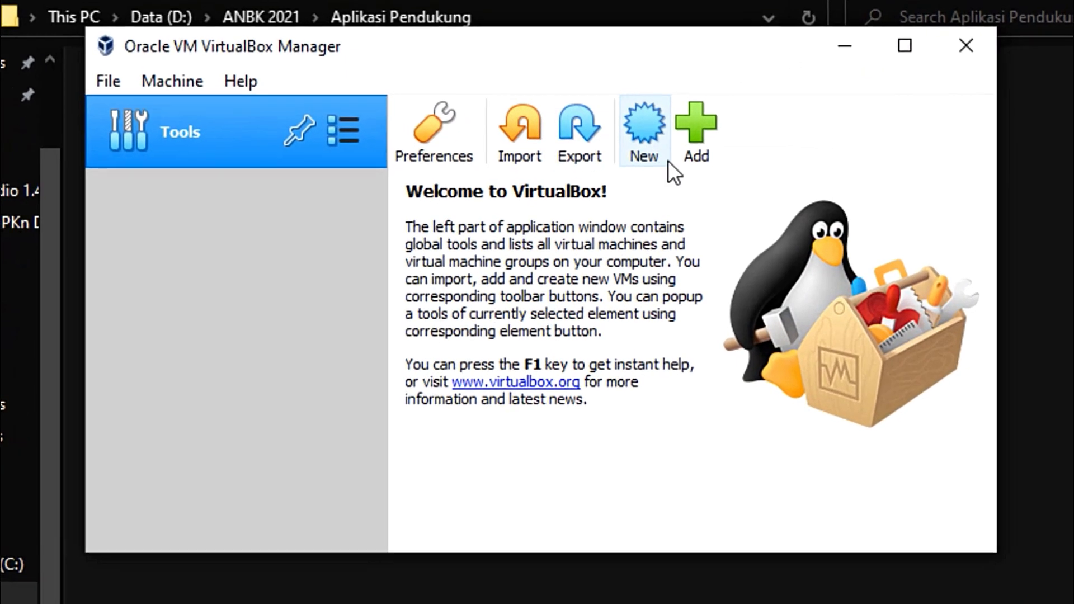
# Start creating a virtual machine in VirtualBox and name it server
pyautogui.click(656, 141)
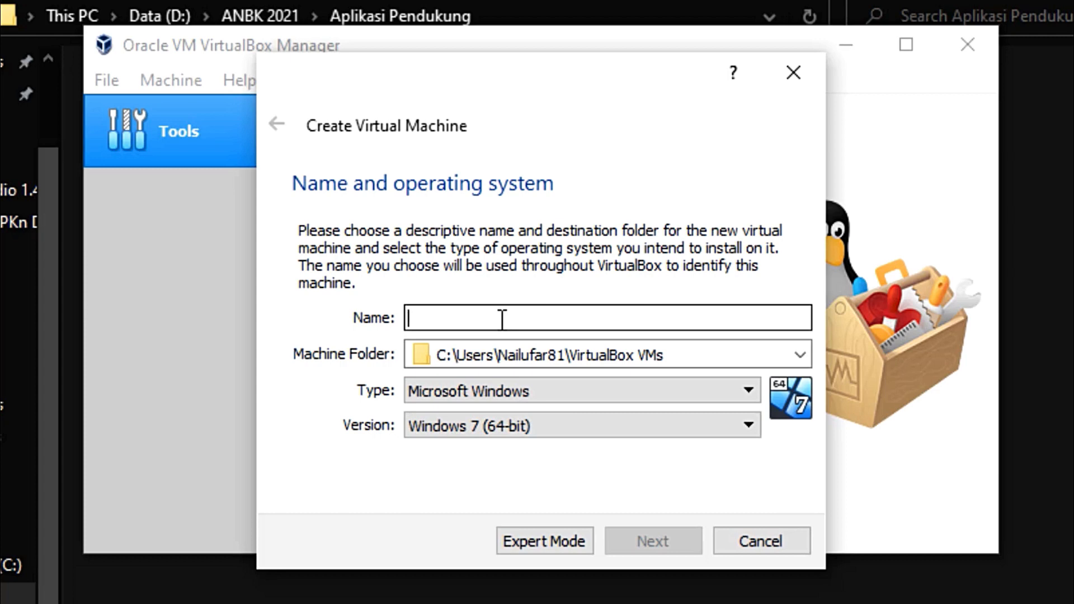
pyautogui.write('server')
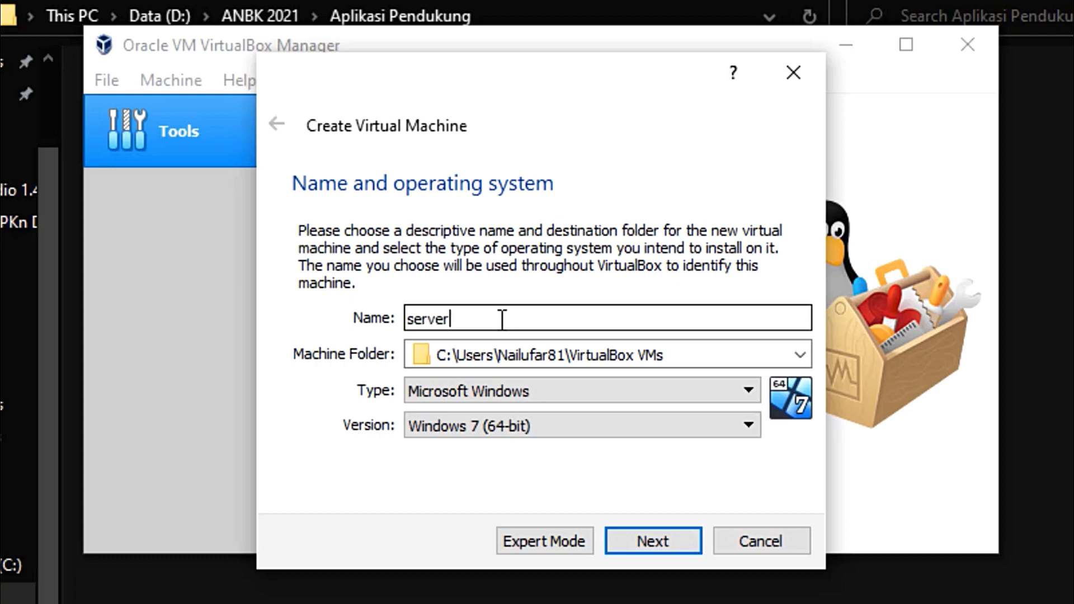
pyautogui.write('_2')
pyautogui.press('BackSpace')
pyautogui.write('dua')
pyautogui.press('BackSpace')
pyautogui.press('BackSpace')
pyautogui.press('BackSpace')
pyautogui.press('BackSpace')
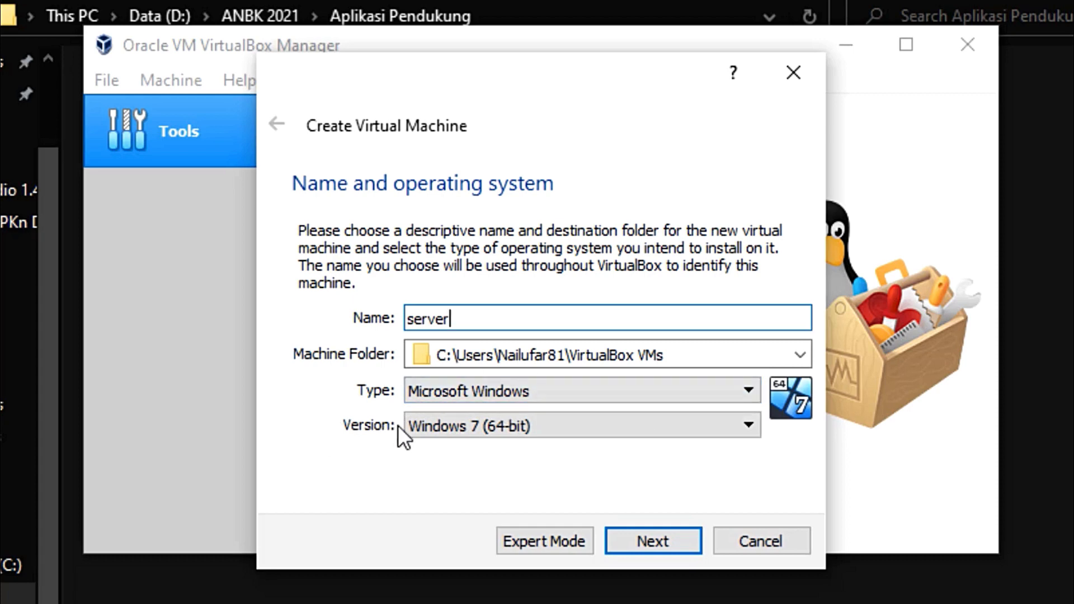
# Set the virtual machine's version to Windows 2012 (64-bit) and its memory size to 4541 MB
pyautogui.click(472, 432)
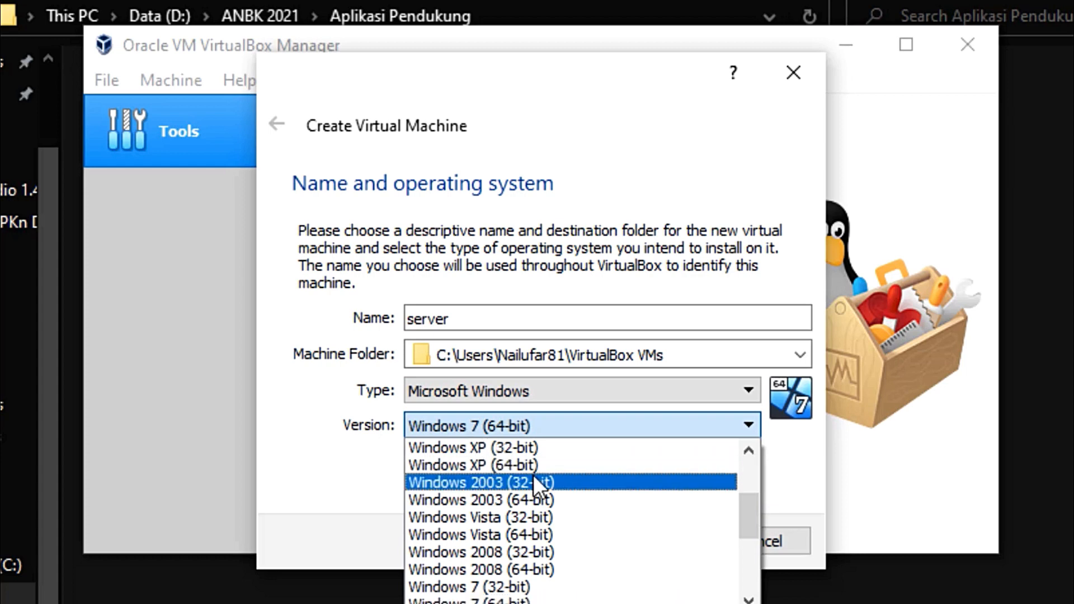
pyautogui.scroll(-4, 532, 474)
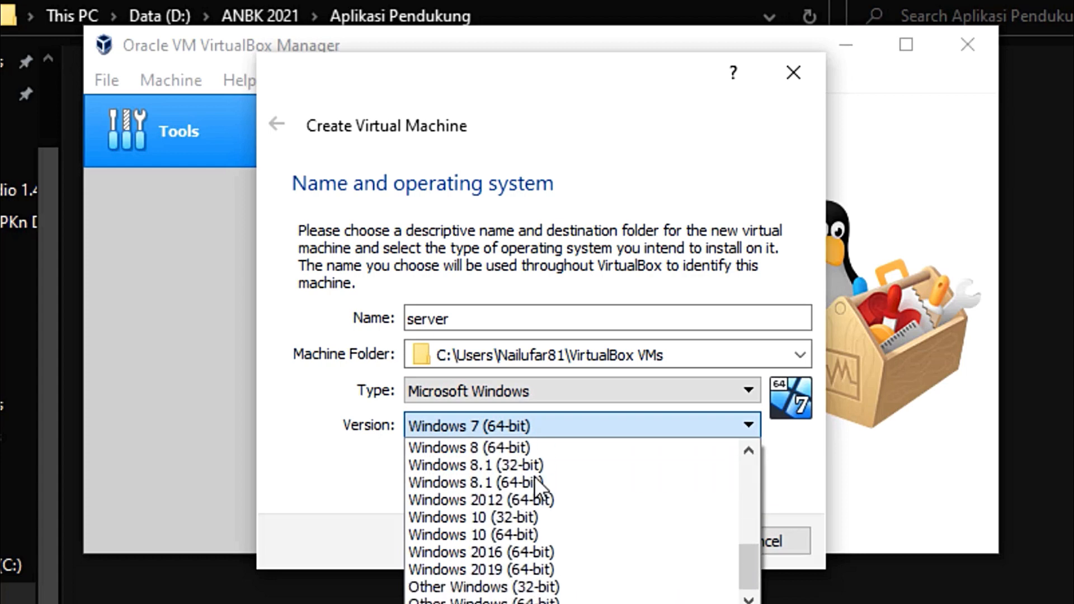
pyautogui.click(571, 500)
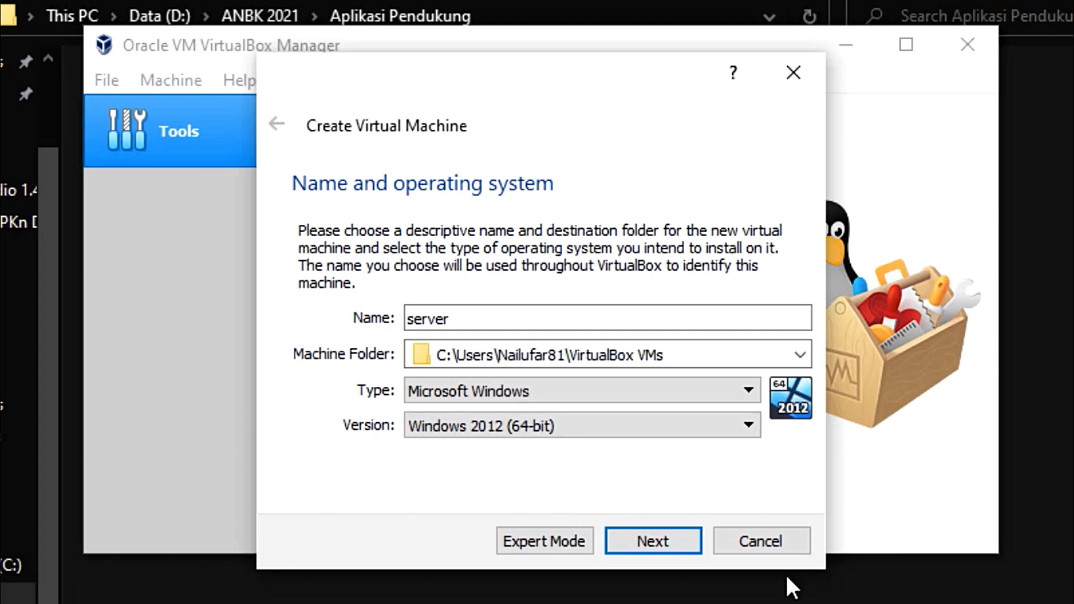
pyautogui.click(649, 541)
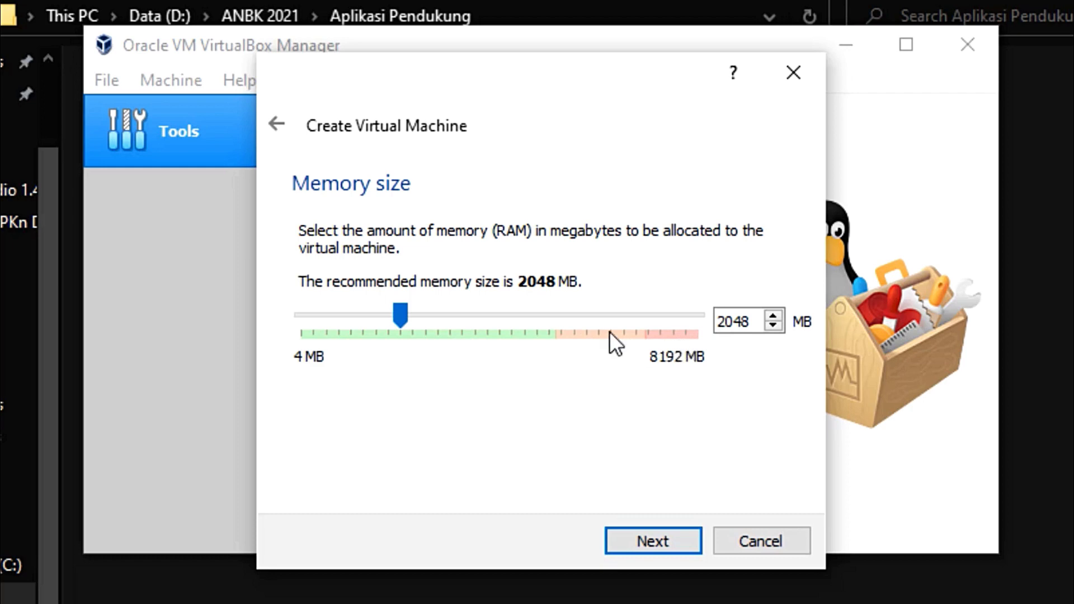
pyautogui.moveTo(402, 307); pyautogui.dragTo(523, 310)
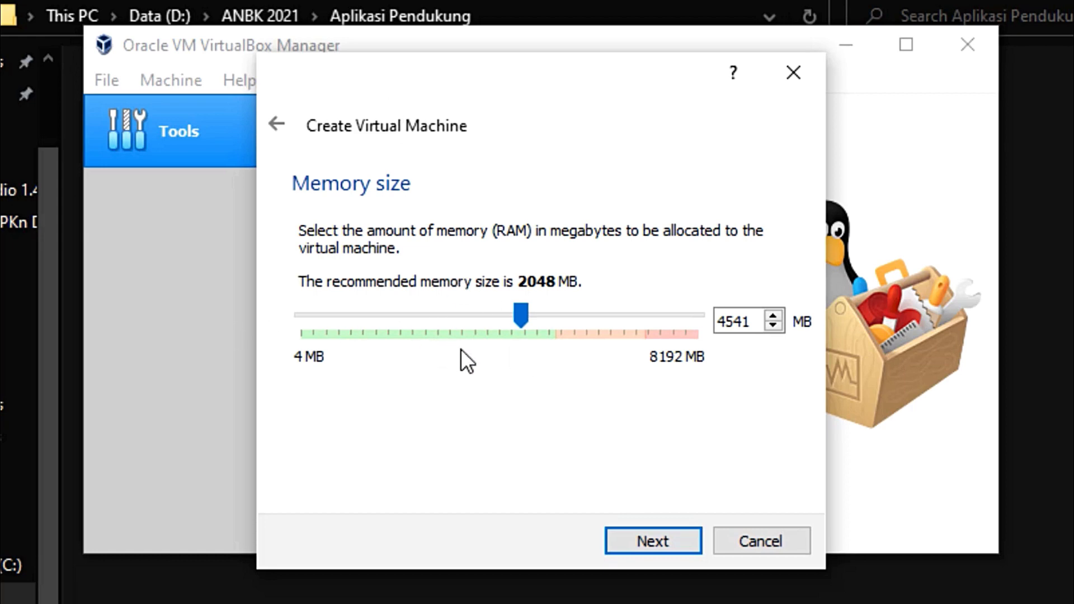
pyautogui.click(683, 538)
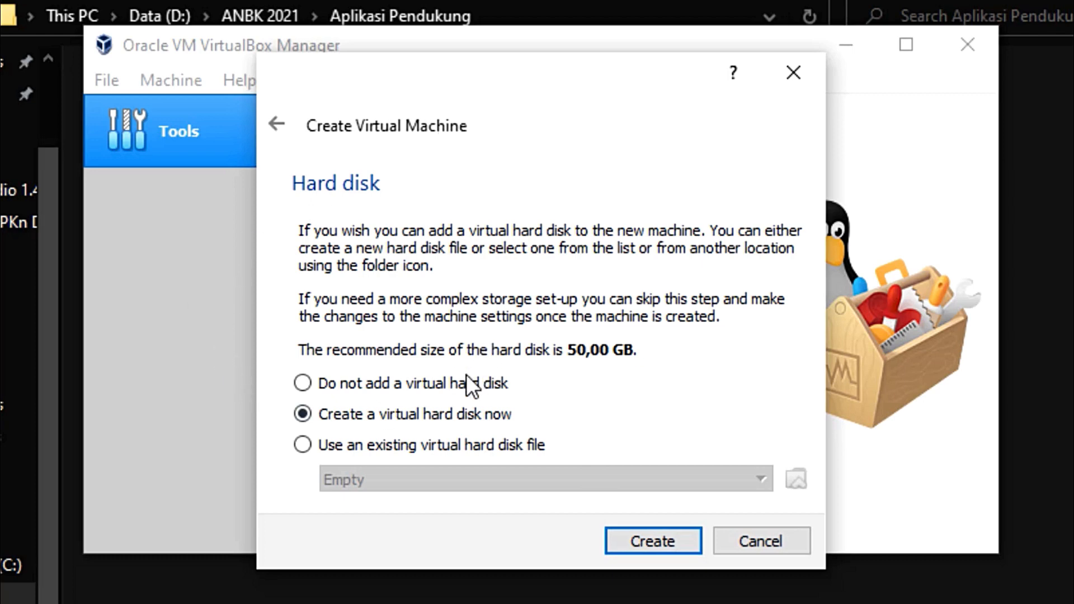
# Choose to use an existing virtual hard disk file, look for one on Local Disk (C:), and cancel the virtual machine creation
pyautogui.click(408, 446)
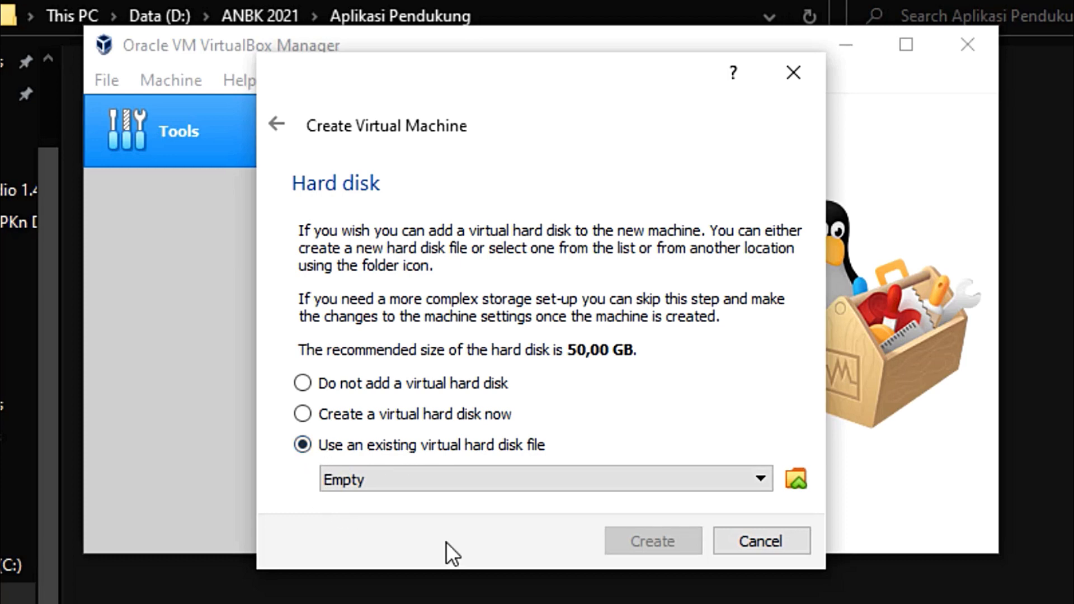
pyautogui.click(798, 481)
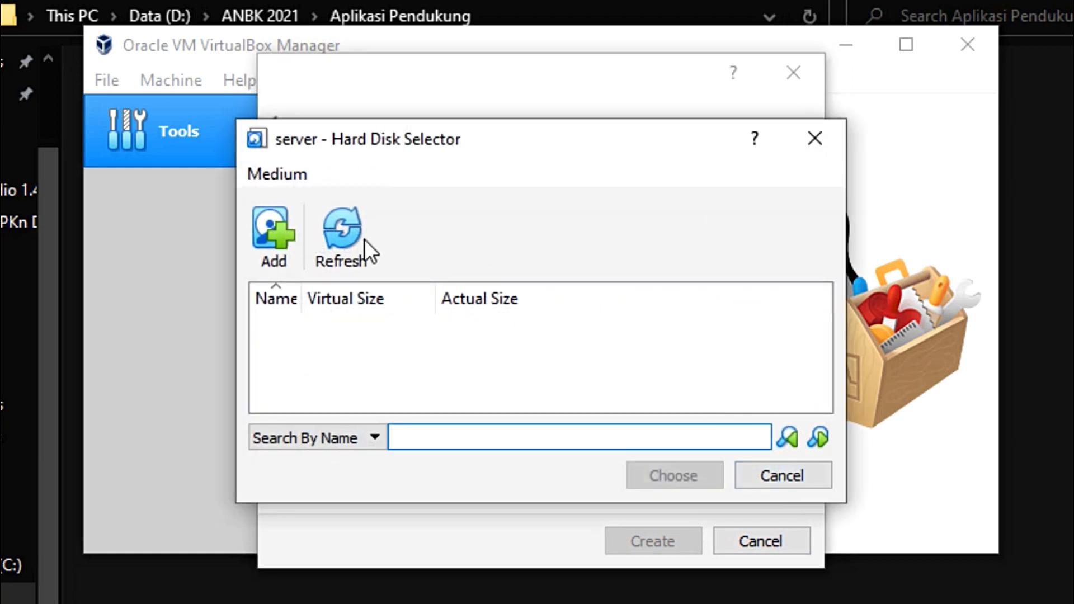
pyautogui.click(264, 244)
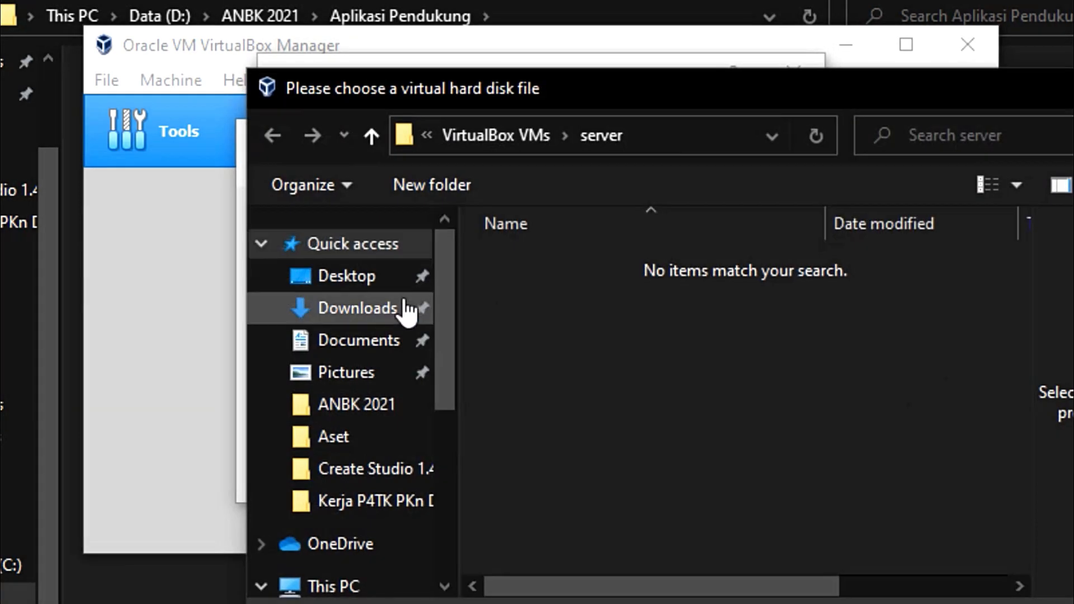
pyautogui.moveTo(439, 307); pyautogui.dragTo(443, 519)
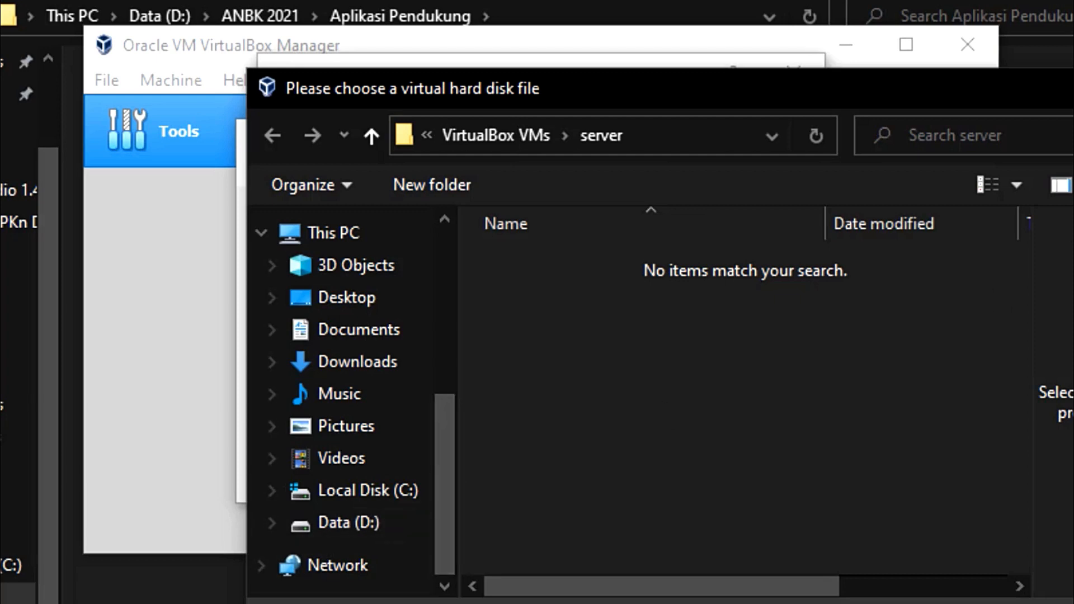
pyautogui.click(380, 499)
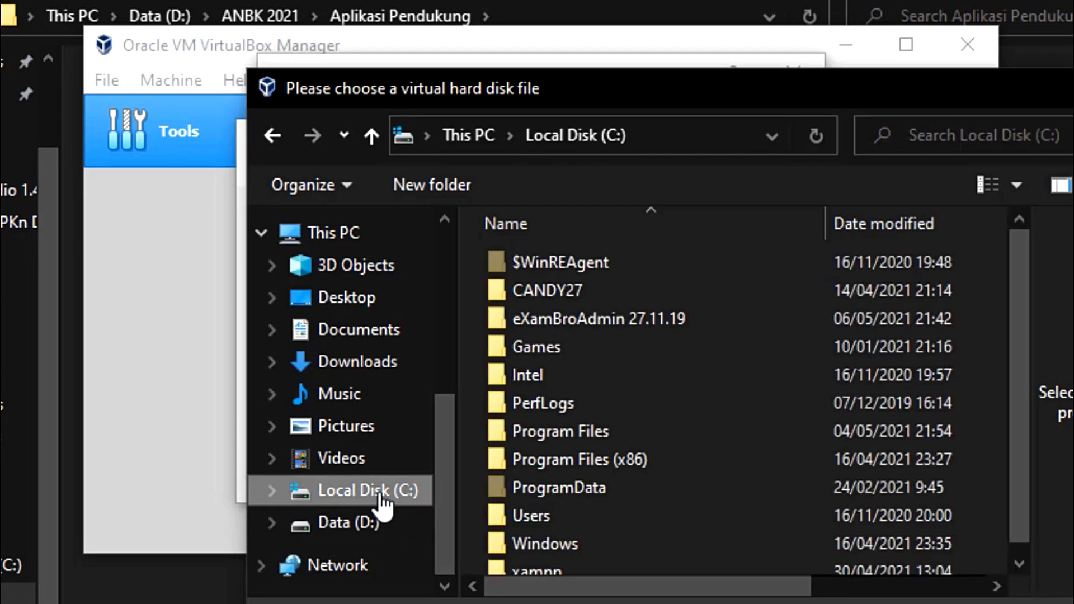
pyautogui.scroll(-1, 762, 450)
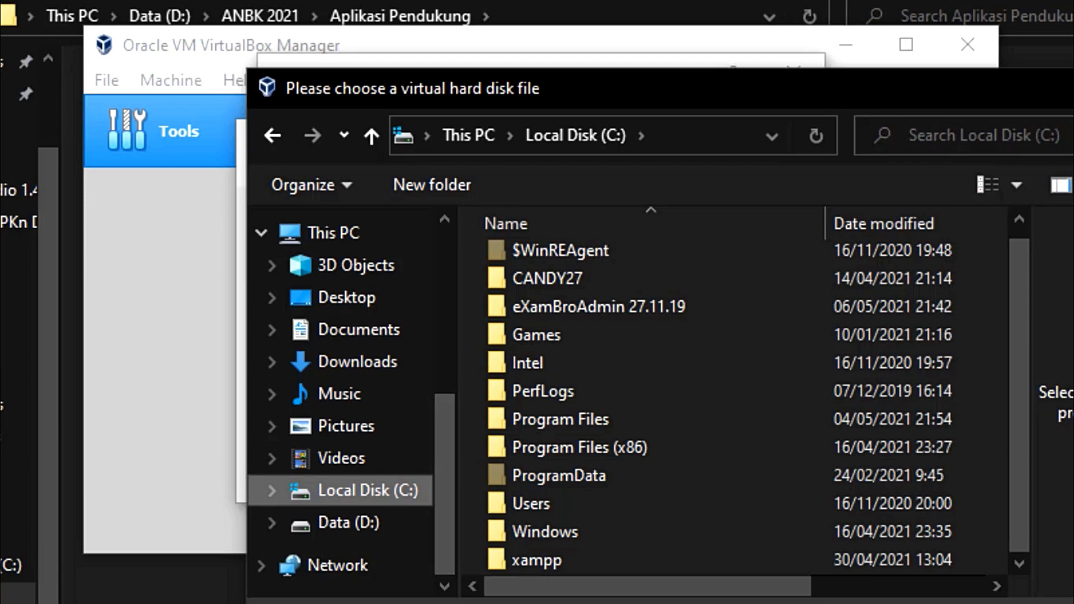
pyautogui.press('Escape')
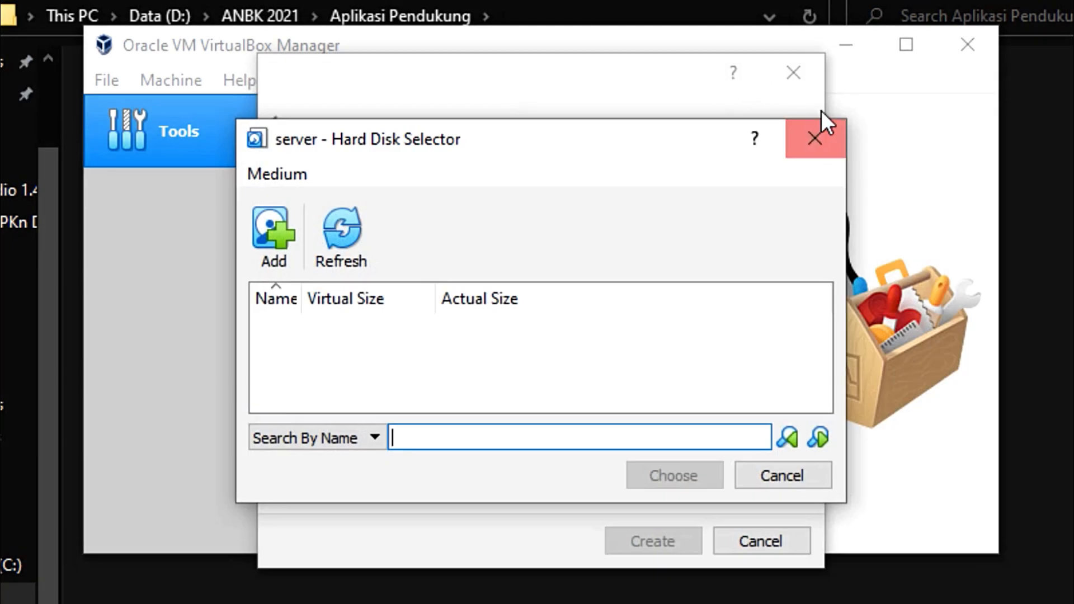
pyautogui.click(818, 135)
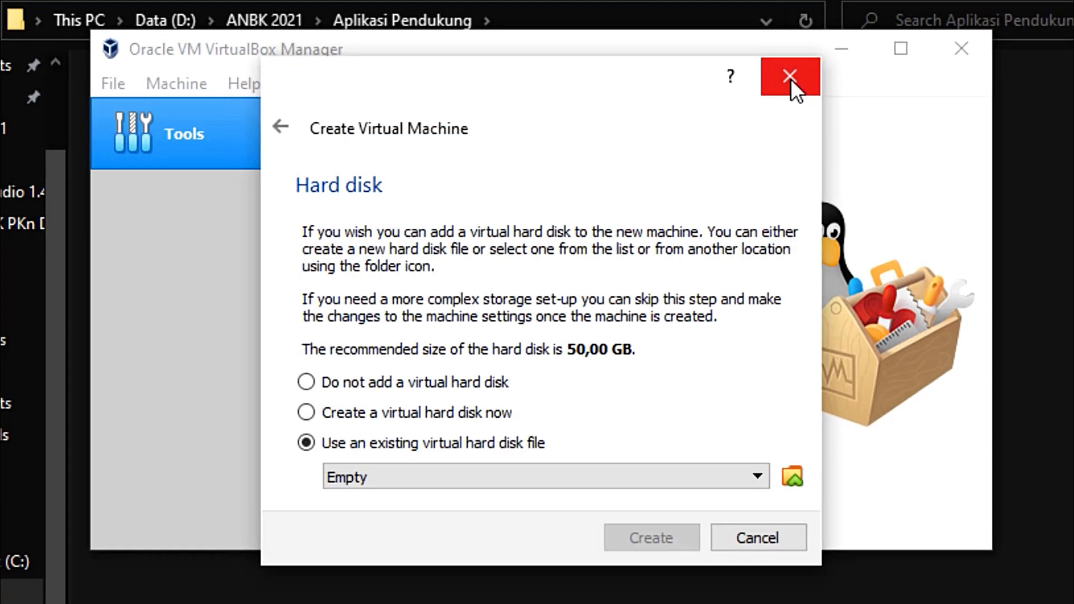
pyautogui.click(792, 75)
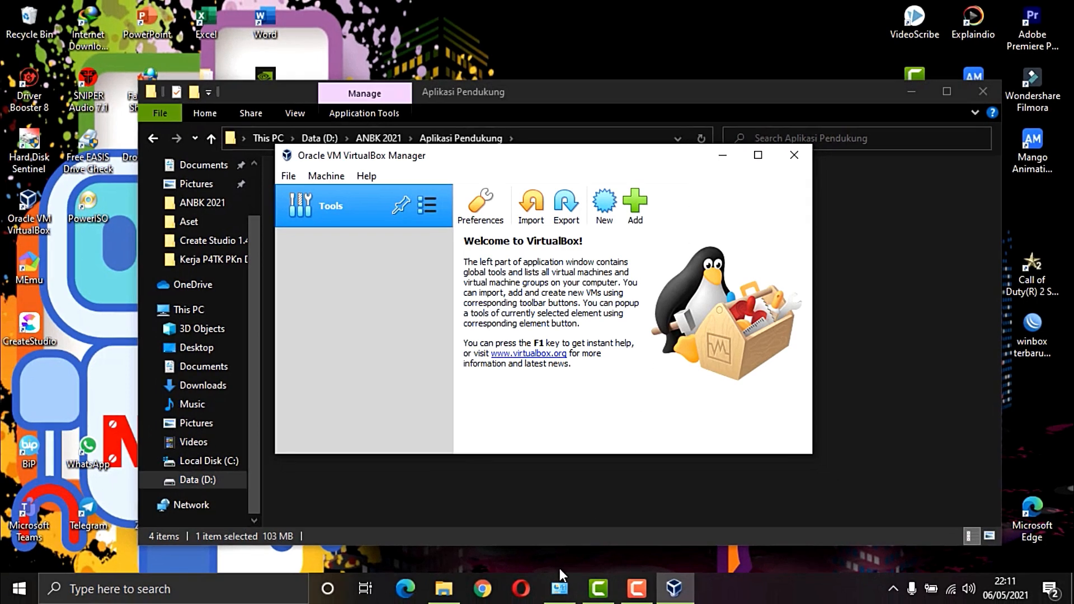
# Copy the VDH ANBK 2021_FRESH virtual hard disk from the Aplikasi Pendukung folder to Local Disk (C:), granting administrator permission
pyautogui.moveTo(451, 586)
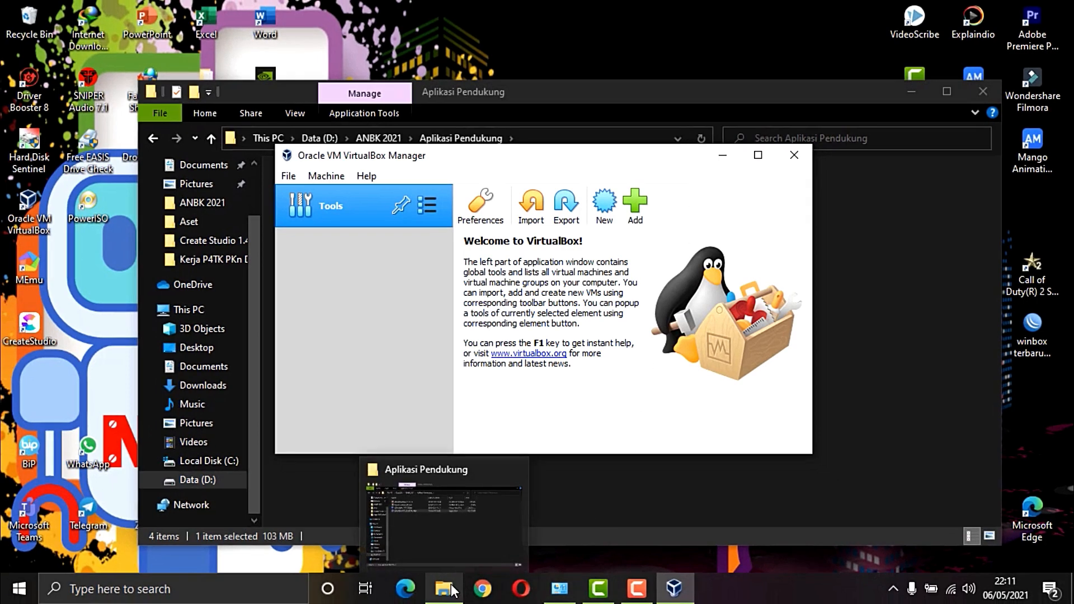
pyautogui.click(452, 591)
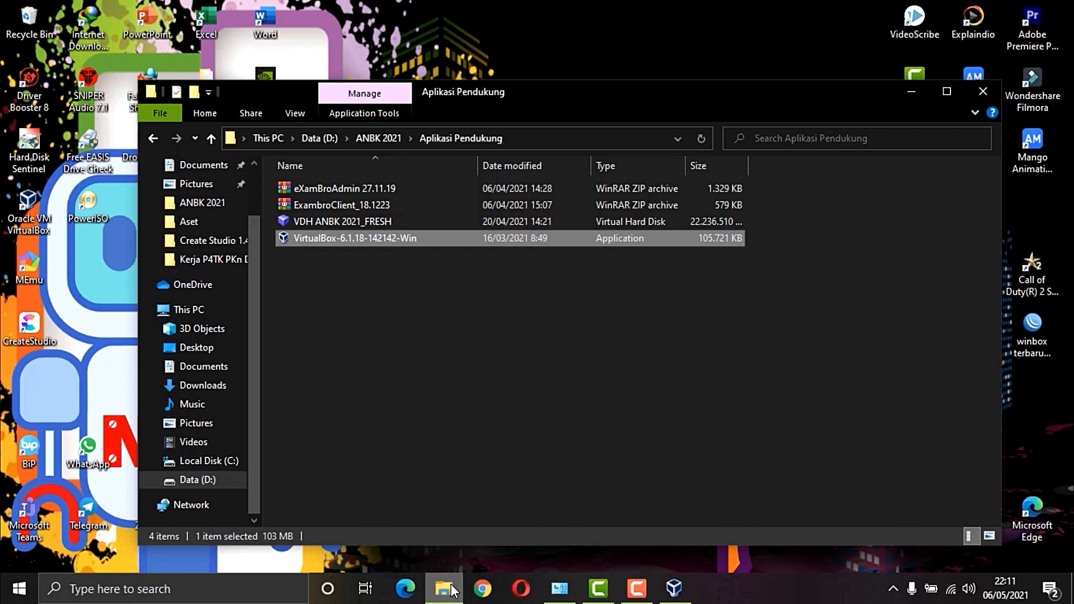
pyautogui.click(366, 222)
pyautogui.rightClick(365, 221)
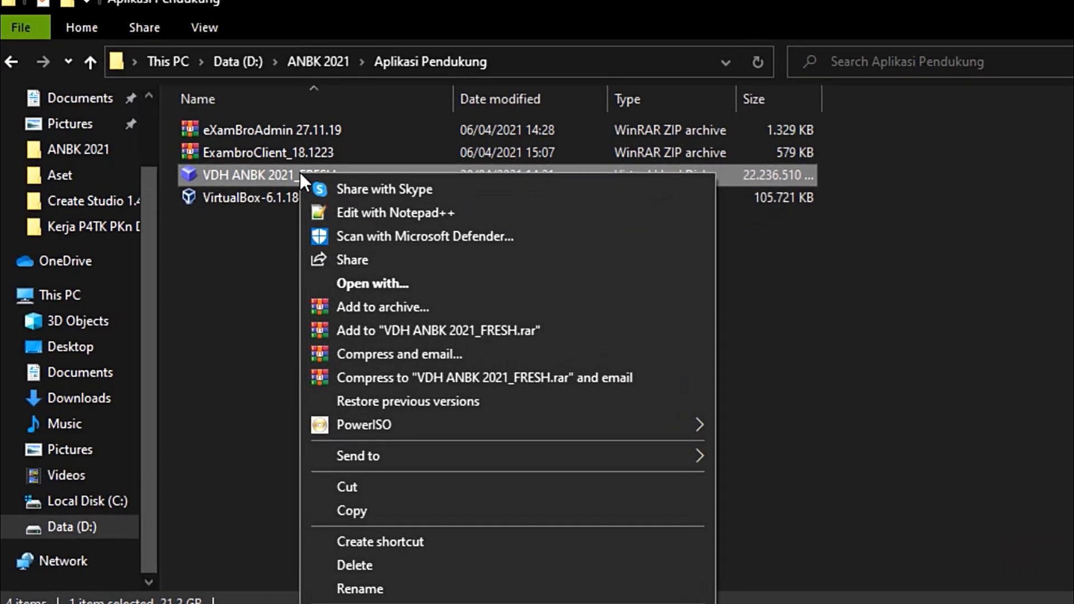
pyautogui.click(397, 508)
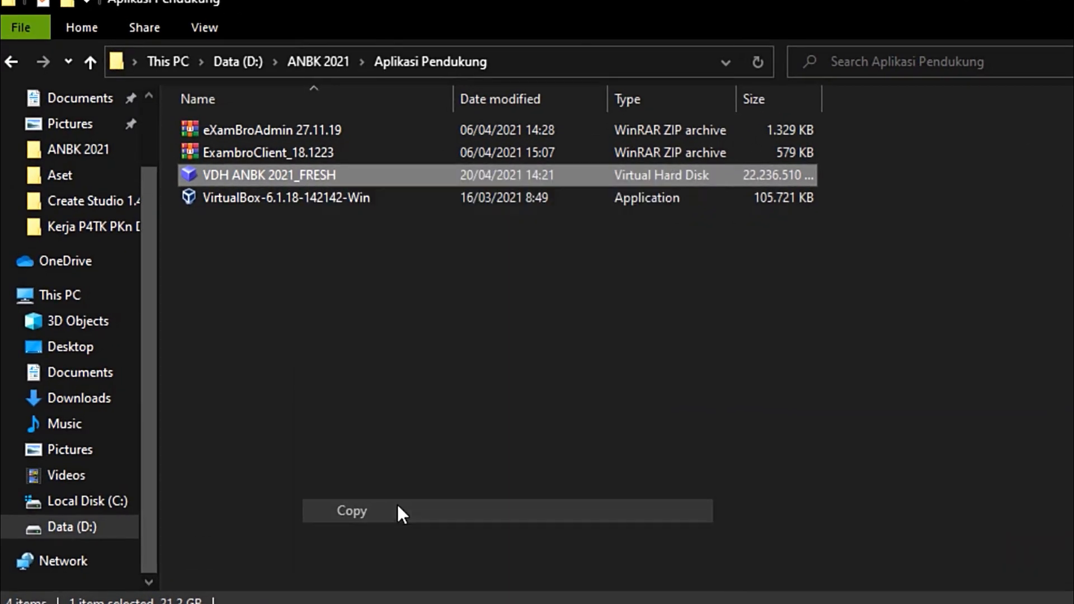
pyautogui.click(54, 510)
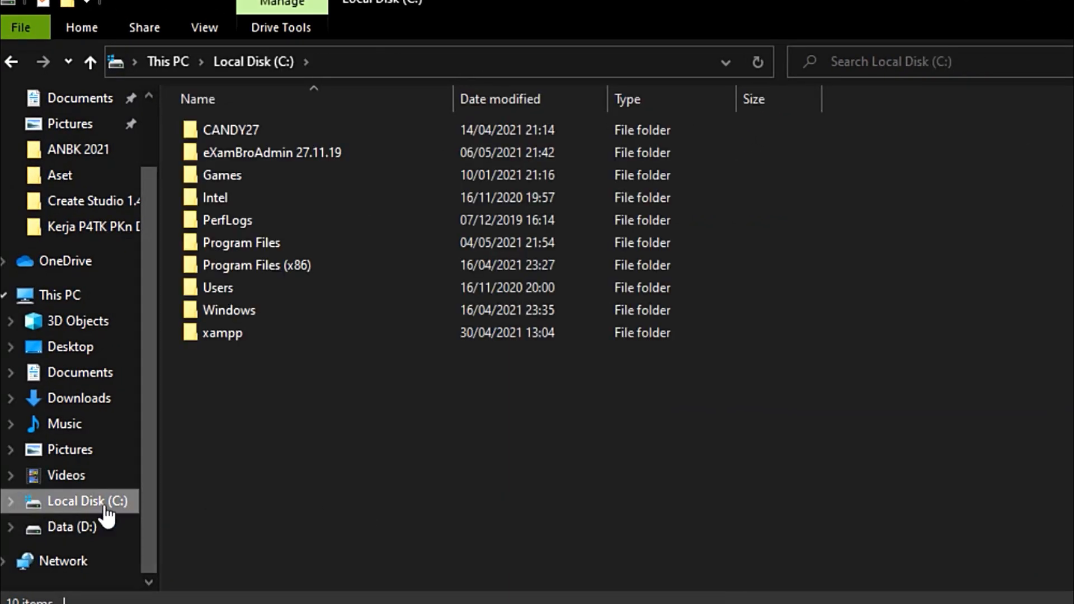
pyautogui.rightClick(323, 448)
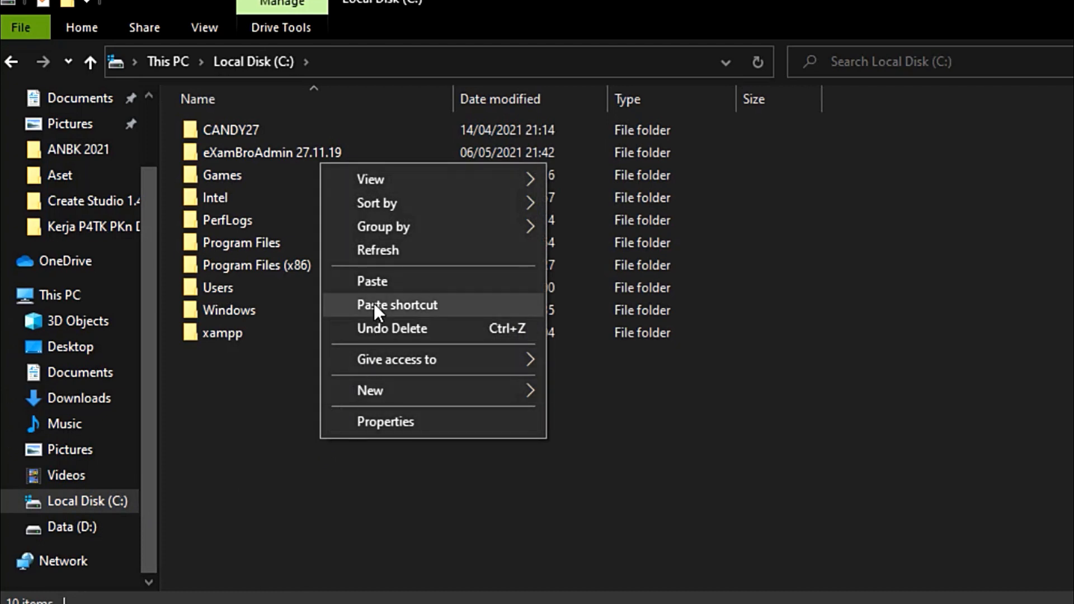
pyautogui.click(377, 282)
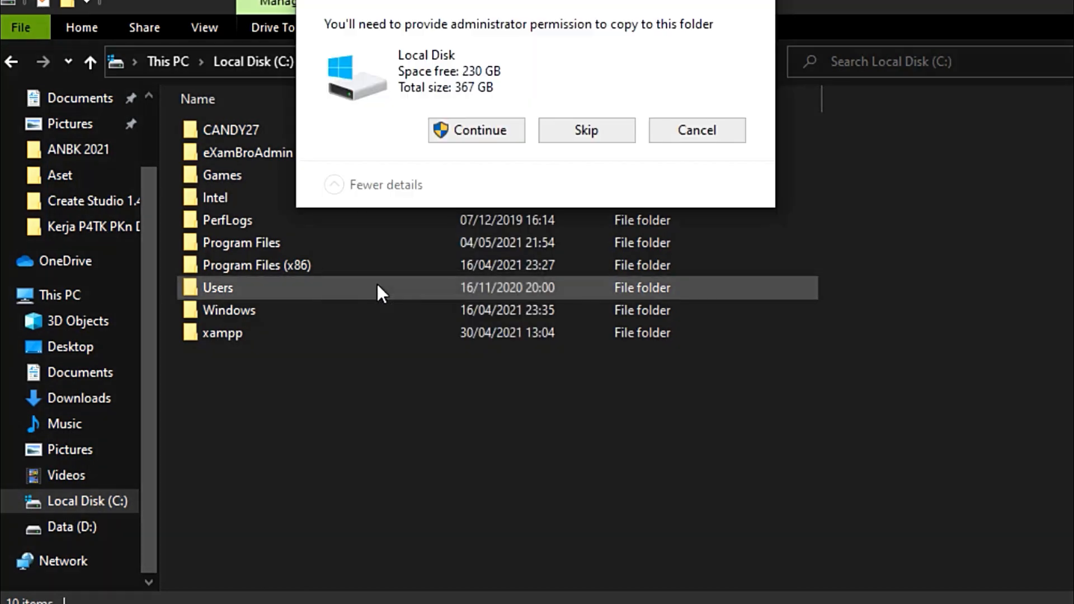
pyautogui.click(468, 127)
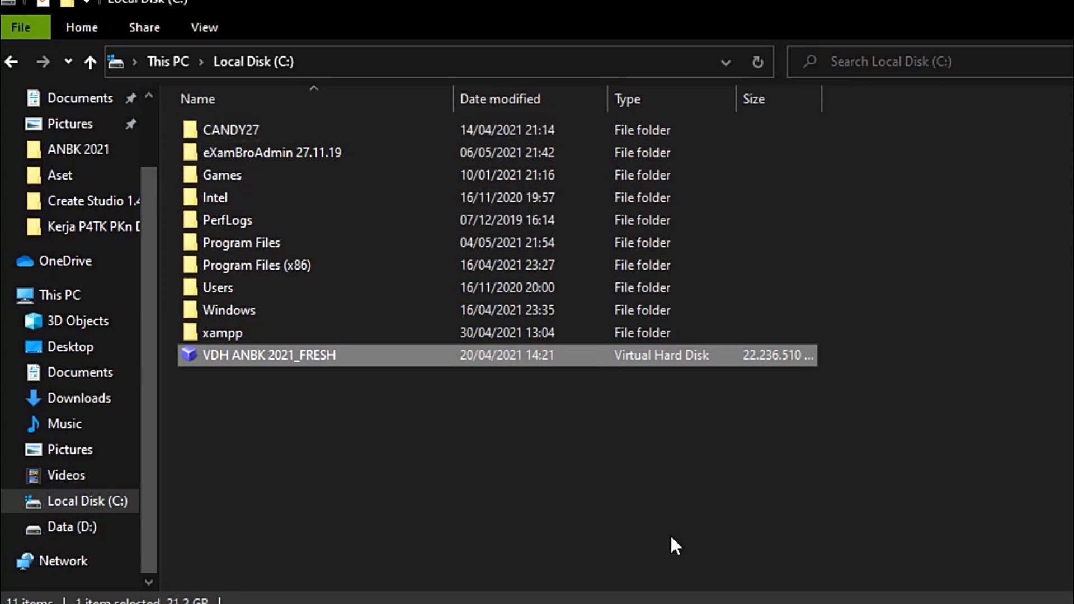
# Switch to the VirtualBox Manager and start creating a new virtual machine named sever
pyautogui.moveTo(723, 603)
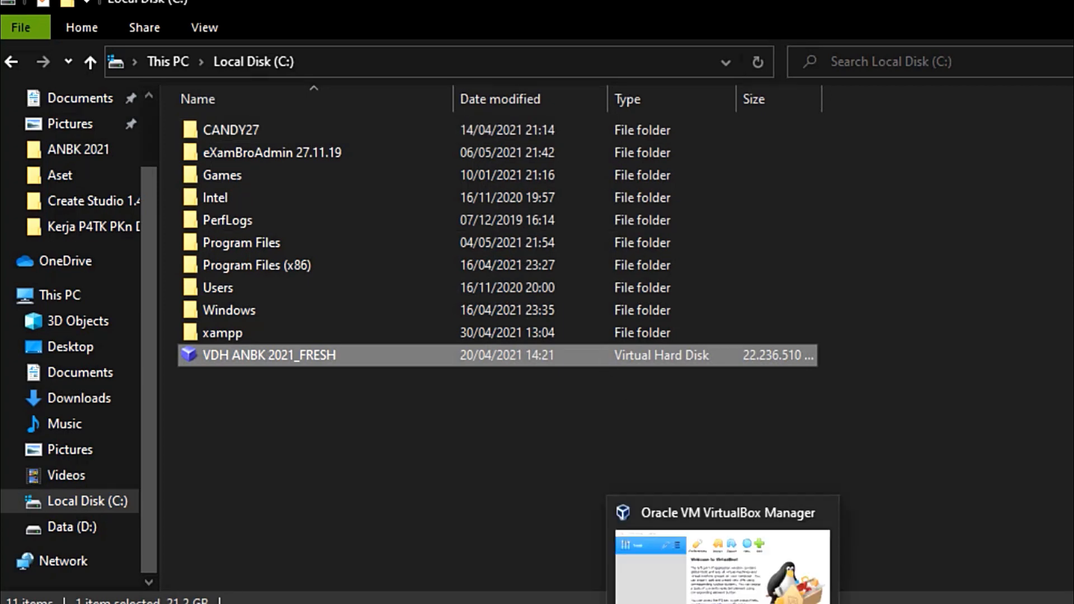
pyautogui.click(723, 602)
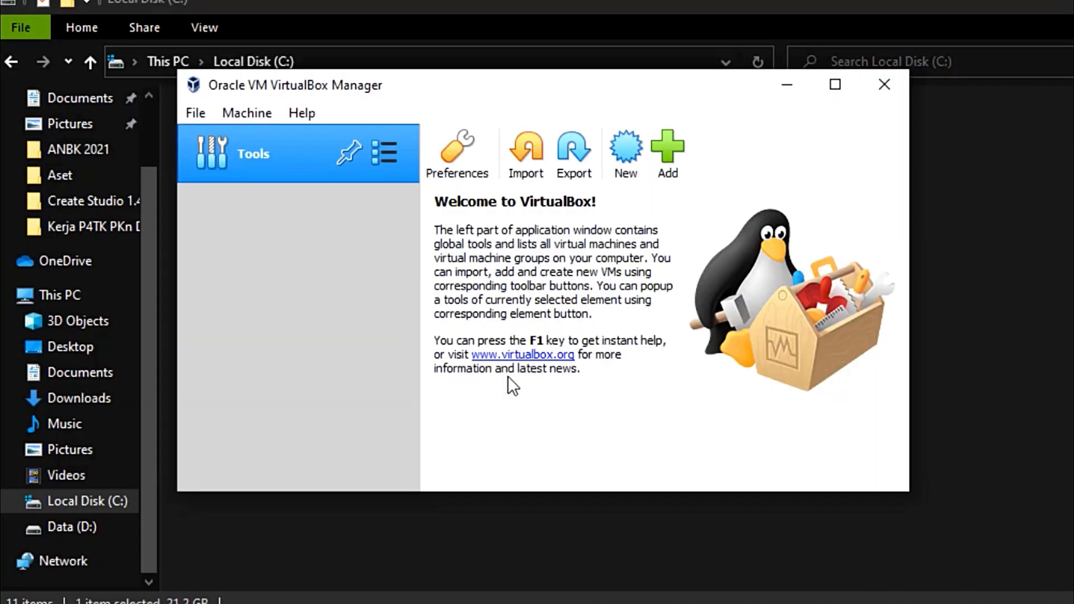
pyautogui.click(625, 168)
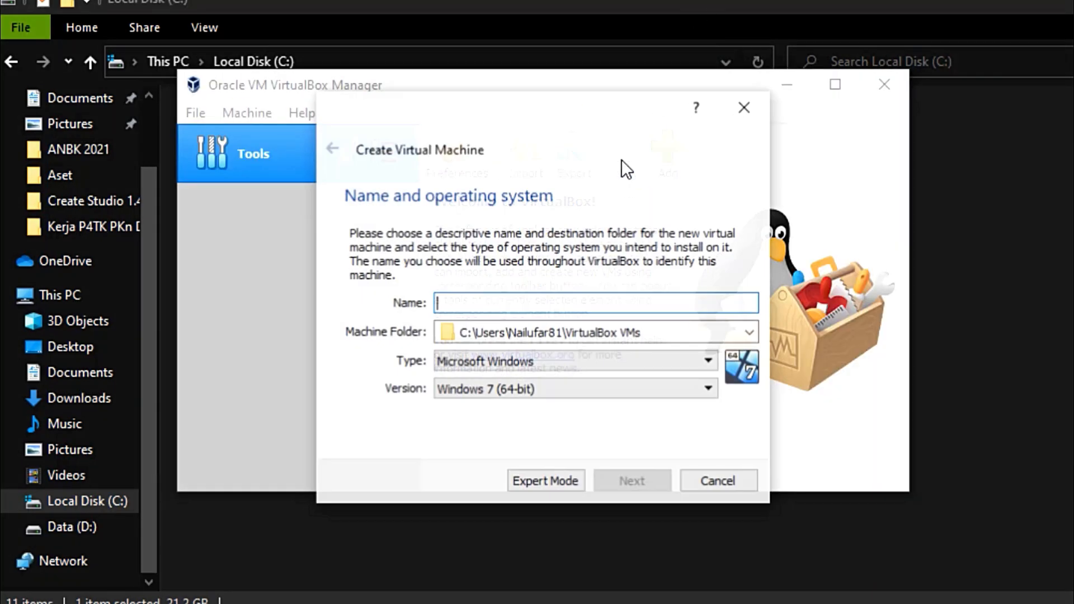
pyautogui.write('sever')
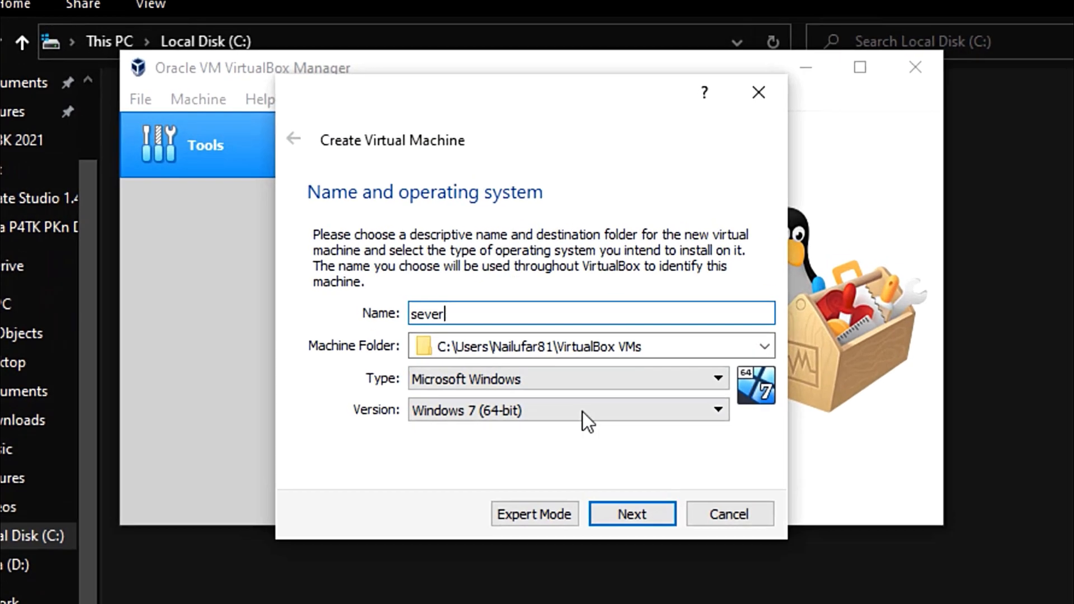
# Set the new machine's version to Windows 2012 (64-bit) and its memory size to 4596 MB
pyautogui.click(587, 390)
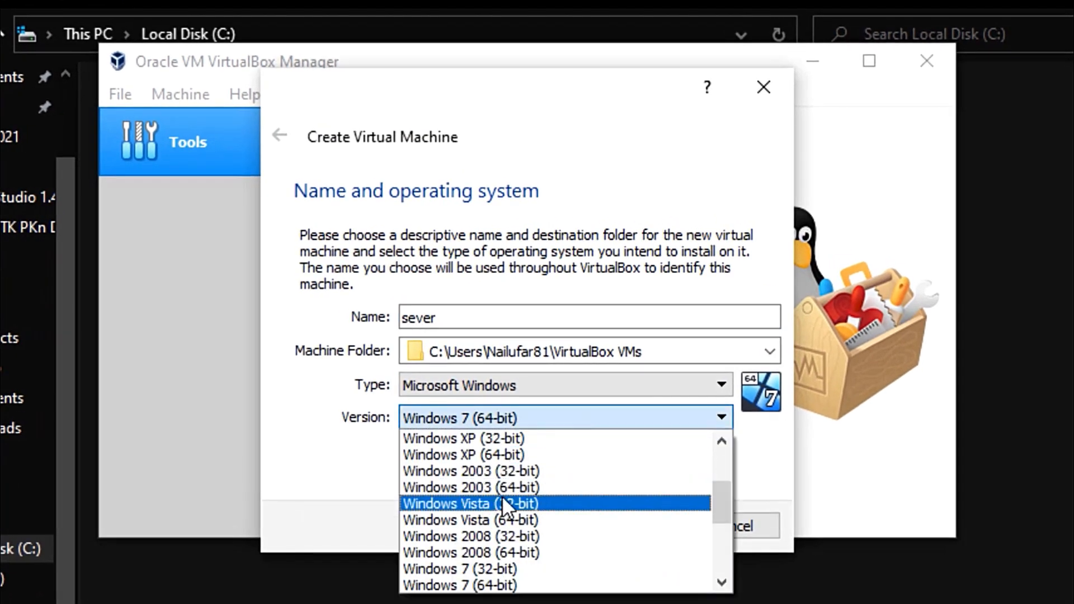
pyautogui.scroll(-2, 504, 504)
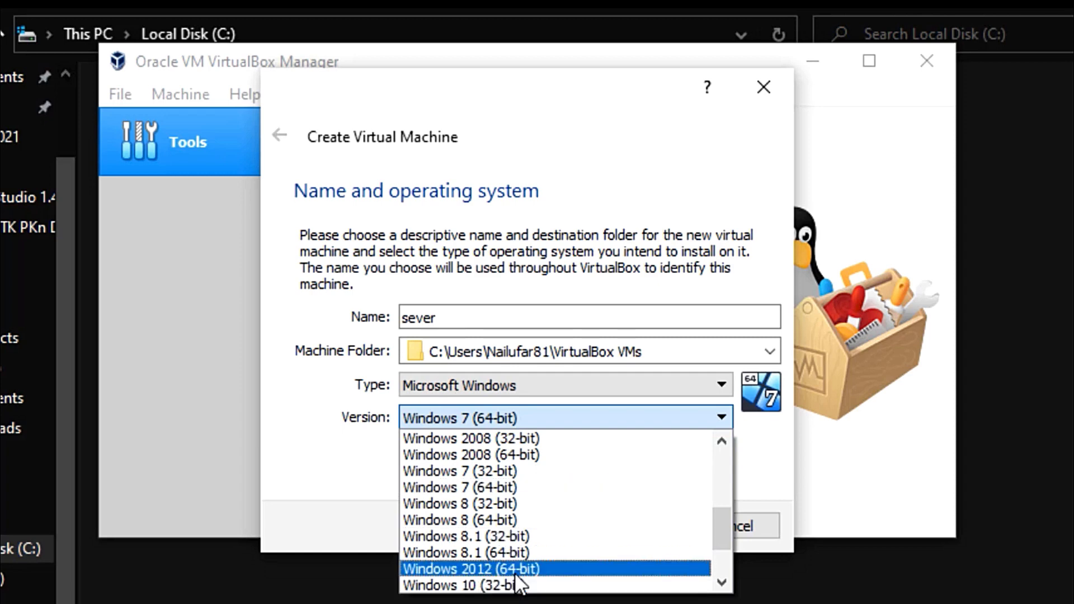
pyautogui.click(515, 570)
pyautogui.click(657, 531)
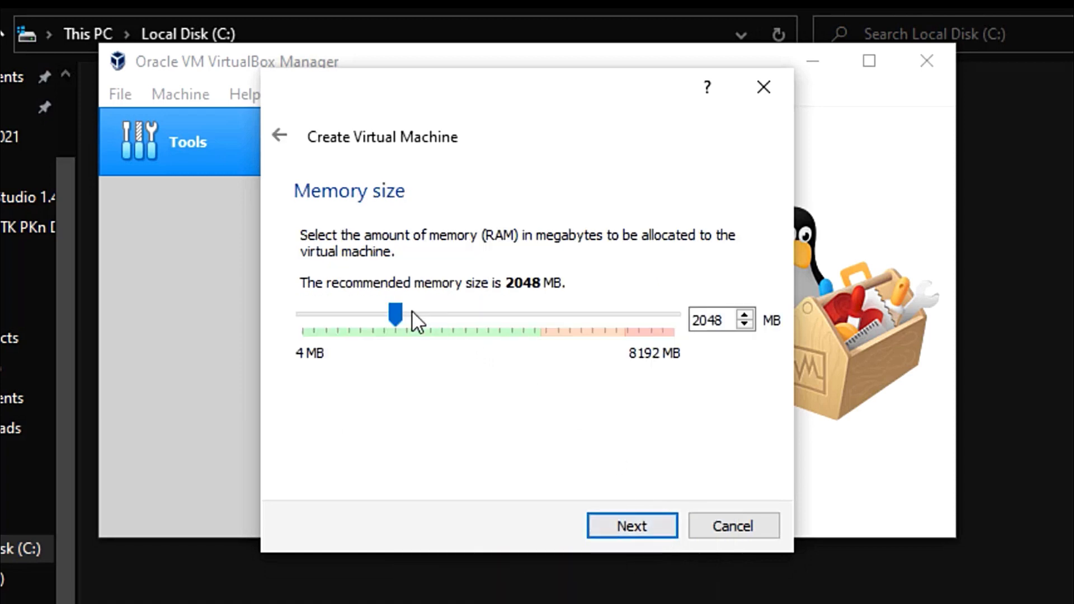
pyautogui.moveTo(394, 308); pyautogui.dragTo(507, 324)
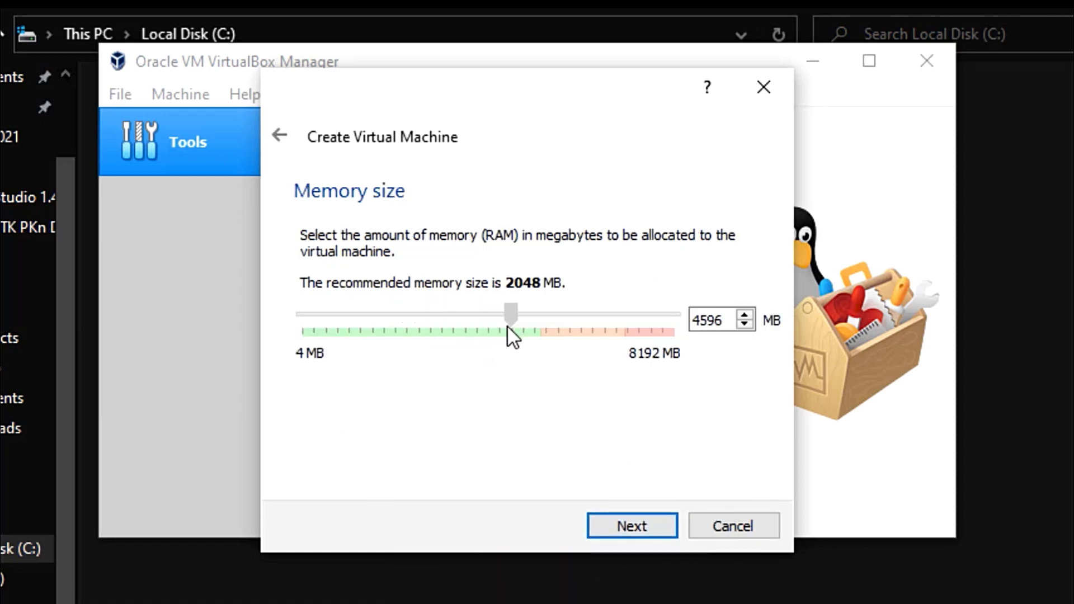
pyautogui.click(656, 532)
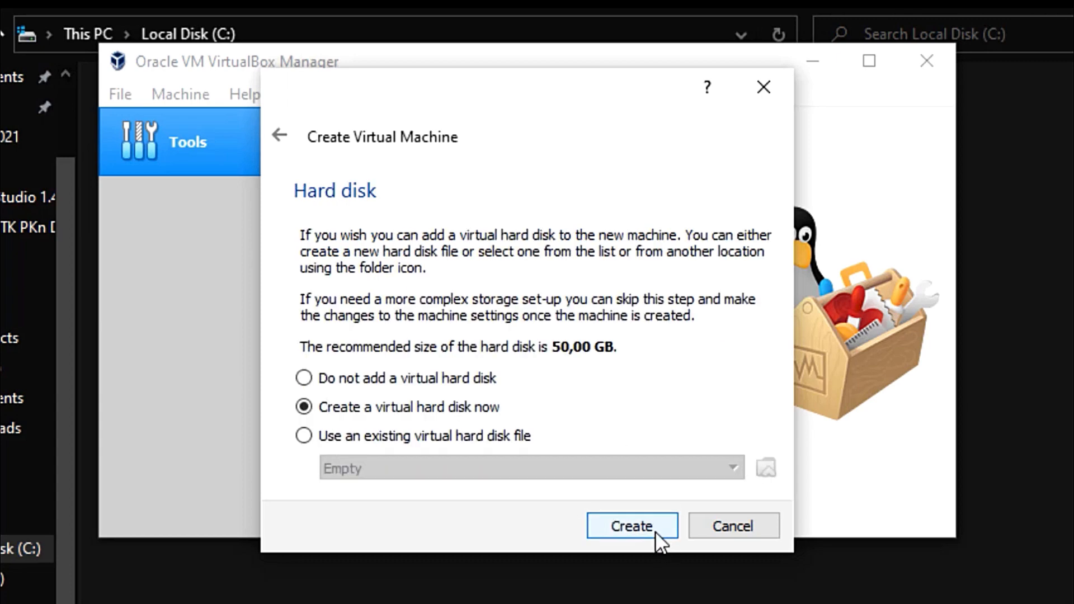
# Use the existing virtual hard disk file VDH ANBK 2021_FRESH from Local Disk (C:) and create the virtual machine
pyautogui.click(487, 430)
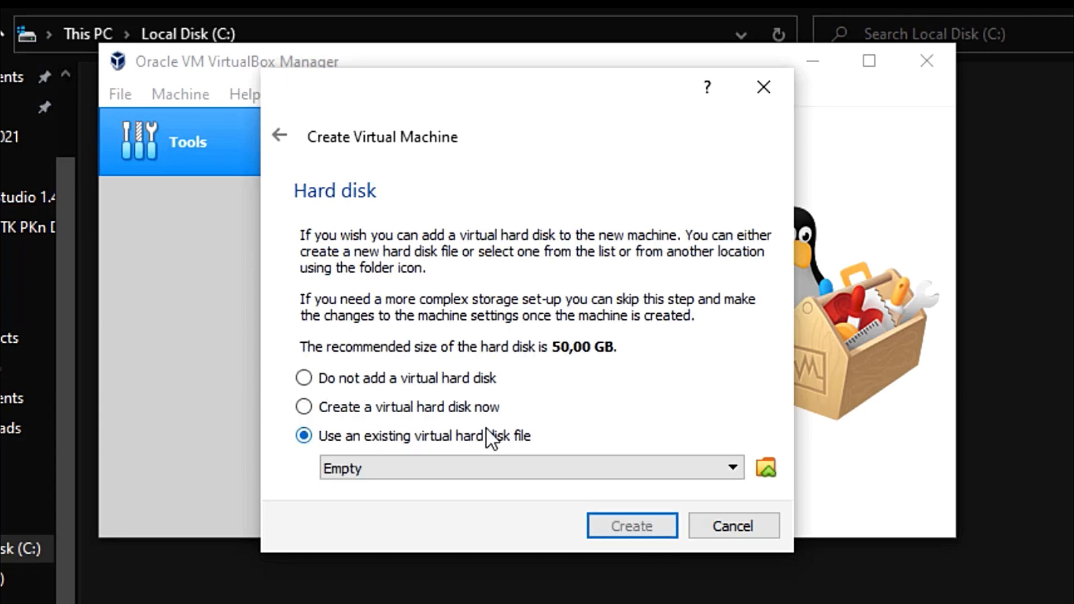
pyautogui.click(768, 467)
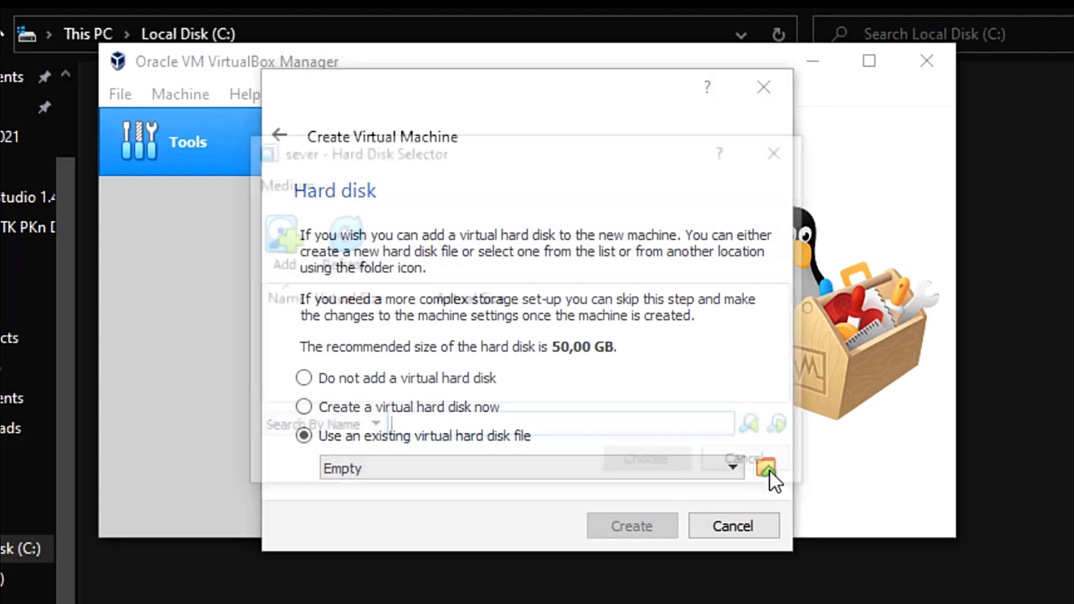
pyautogui.click(284, 230)
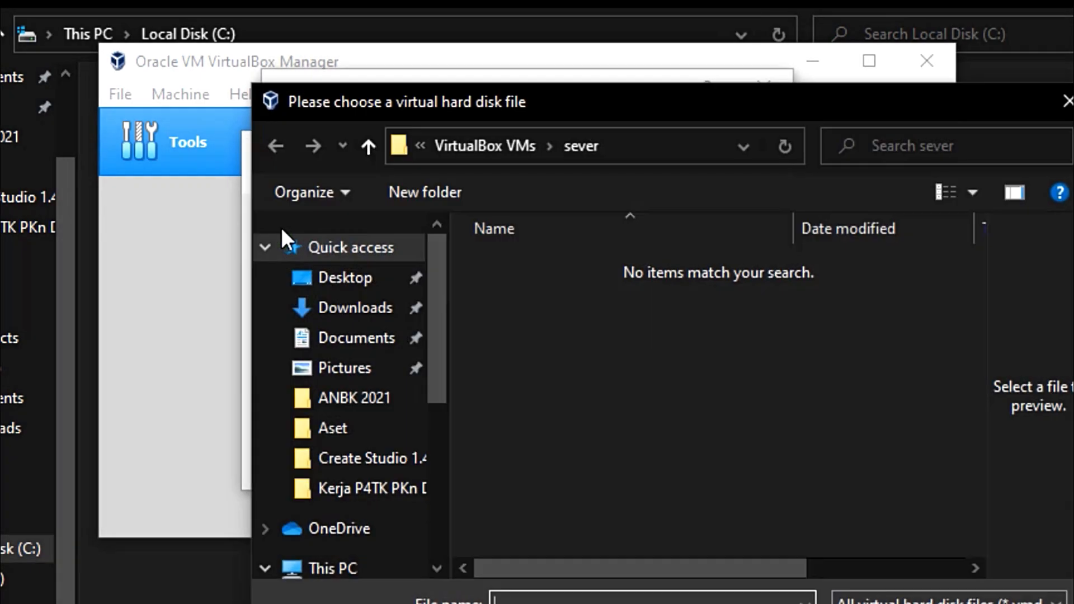
pyautogui.moveTo(441, 322); pyautogui.dragTo(418, 473)
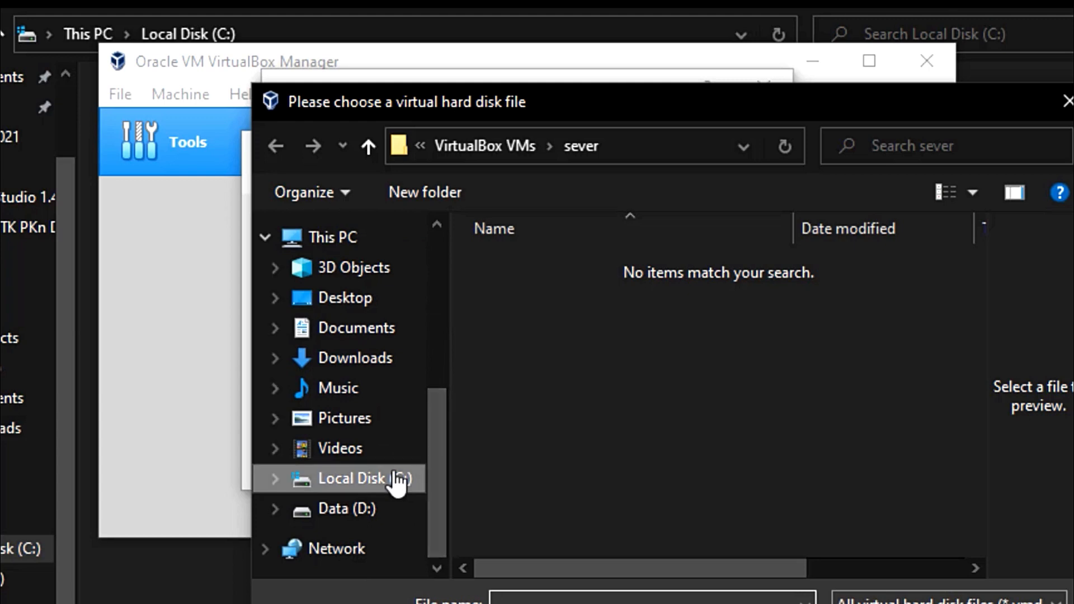
pyautogui.click(397, 481)
pyautogui.scroll(-1, 640, 358)
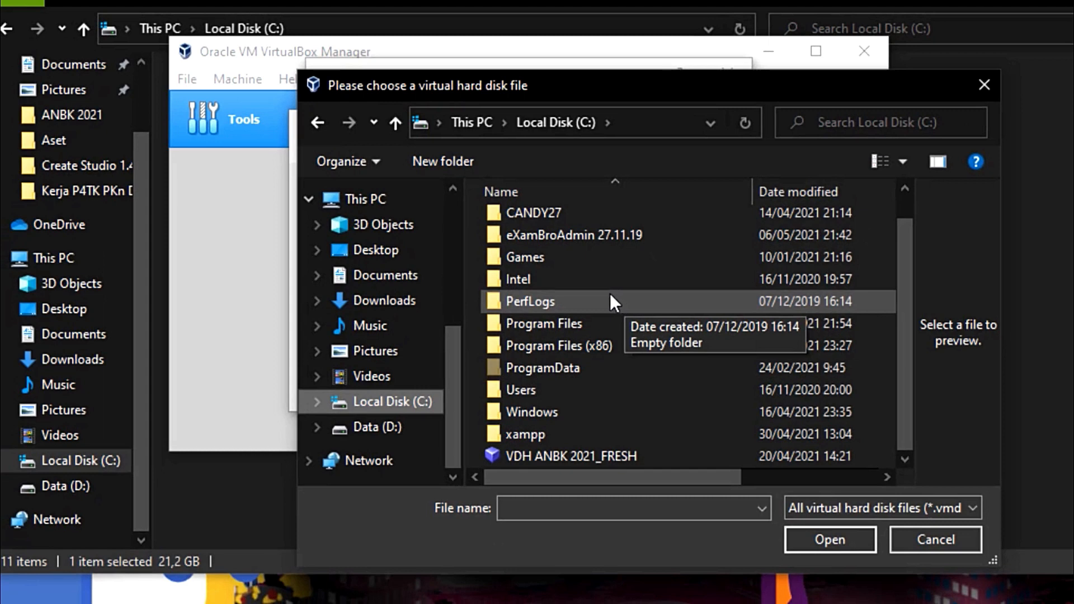
pyautogui.click(552, 456)
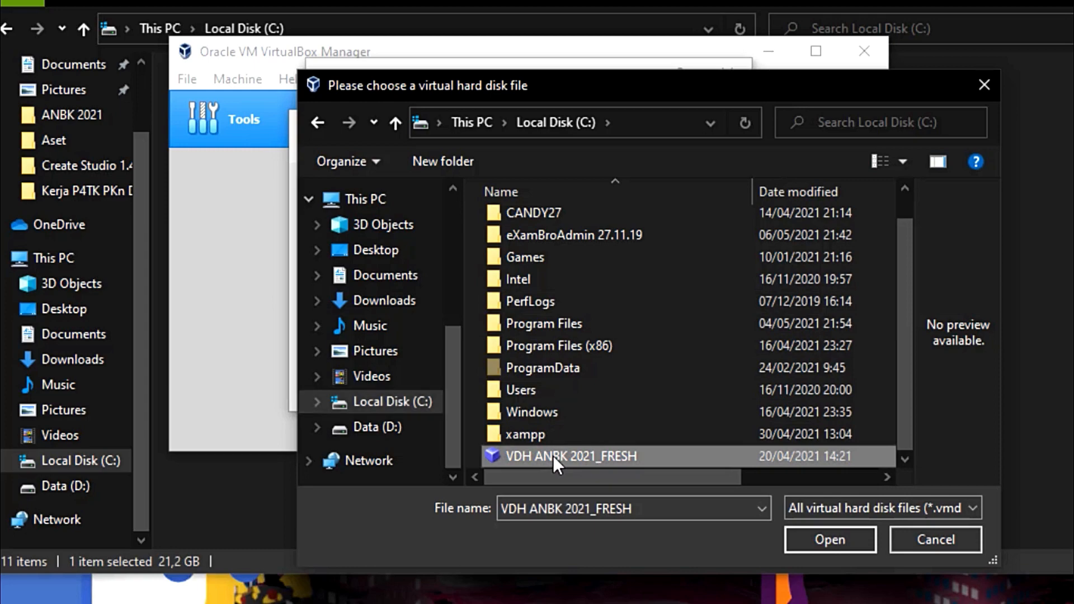
pyautogui.click(817, 540)
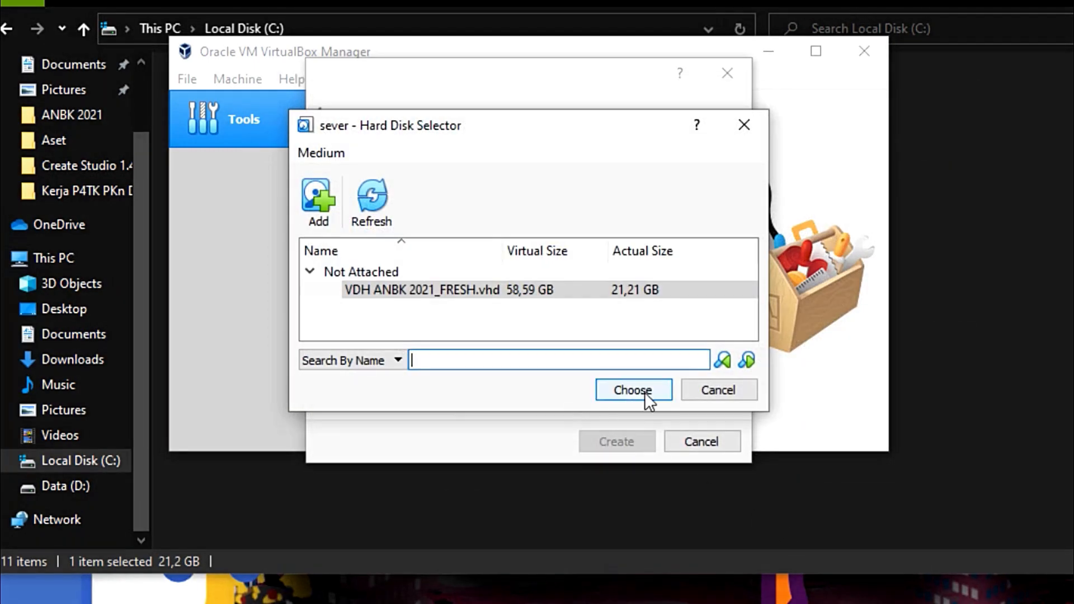
pyautogui.click(630, 388)
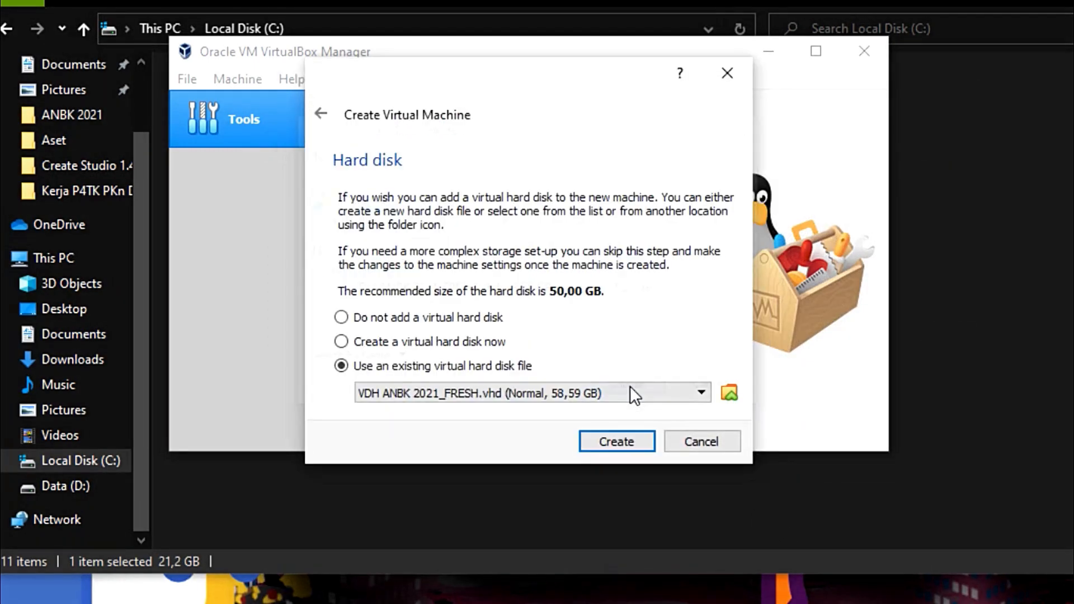
pyautogui.click(633, 444)
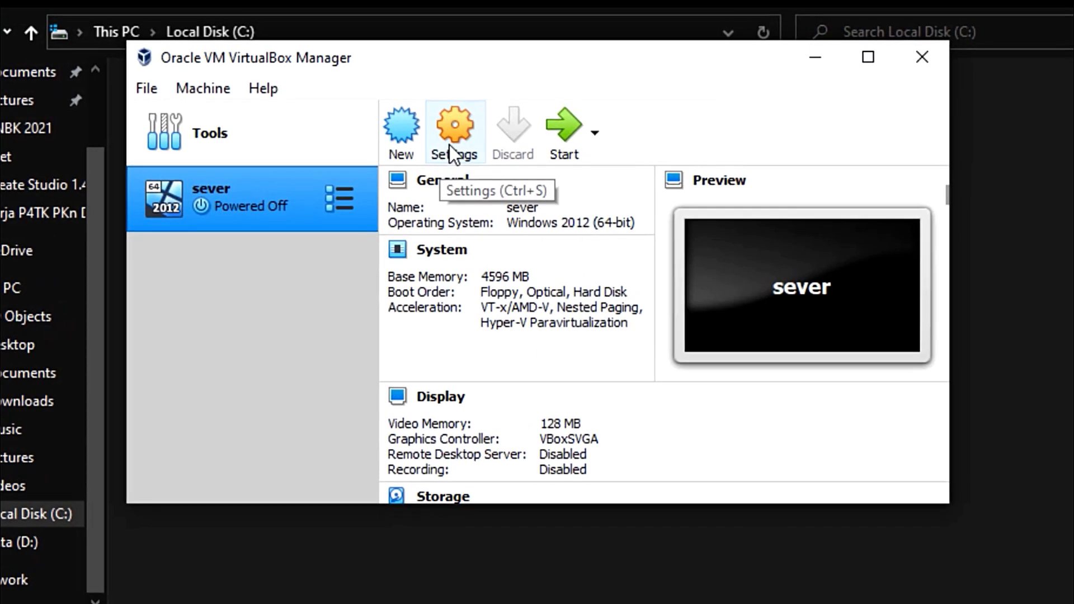
# In the virtual machine's system settings, enable Hardware Clock in UTC Time and set the number of processors to 2
pyautogui.click(450, 145)
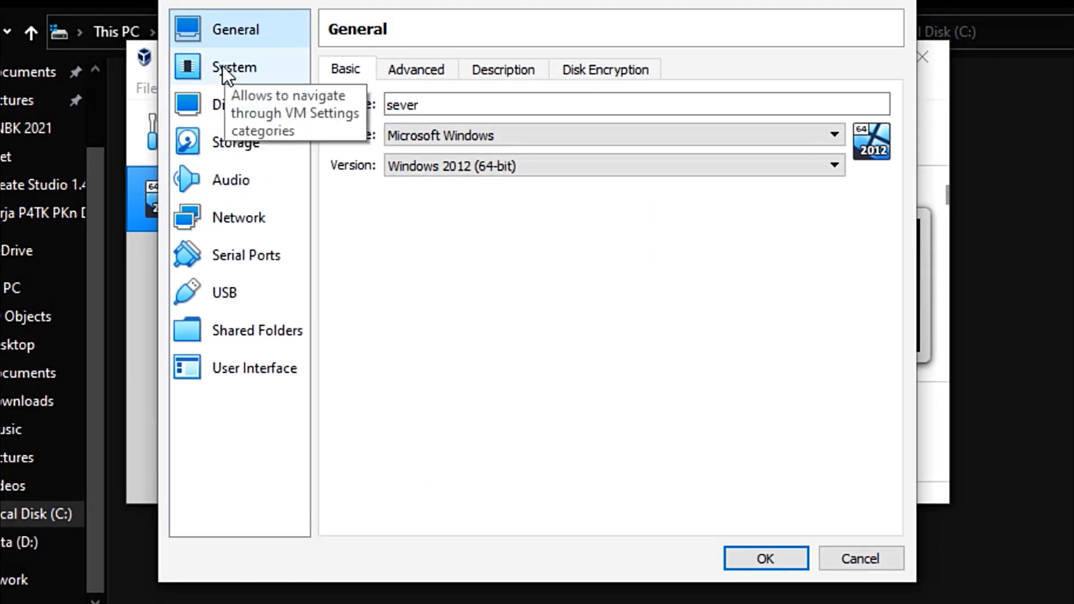
pyautogui.click(223, 65)
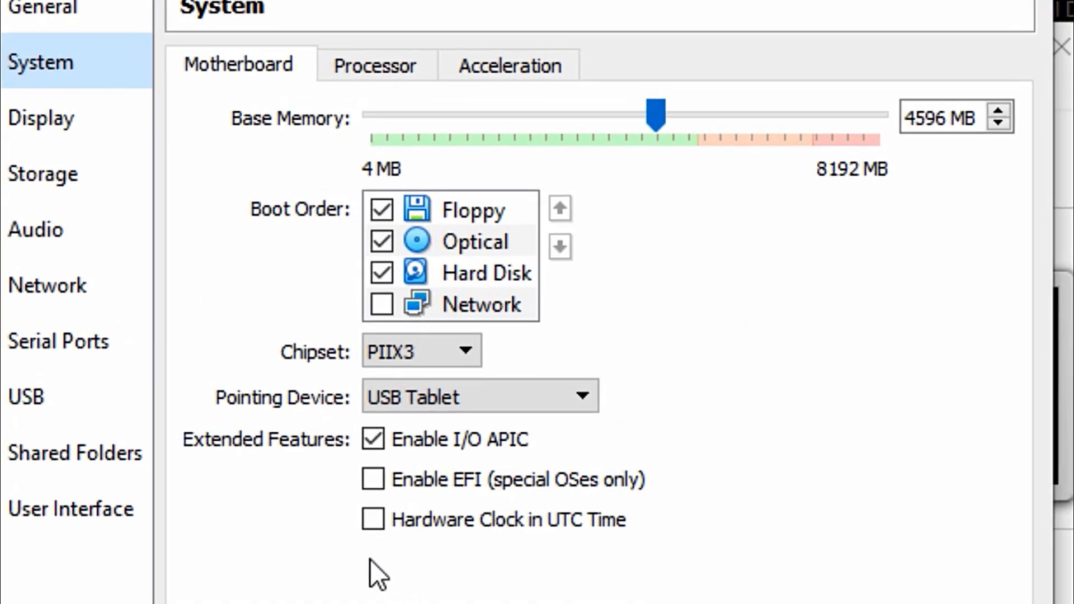
pyautogui.click(375, 521)
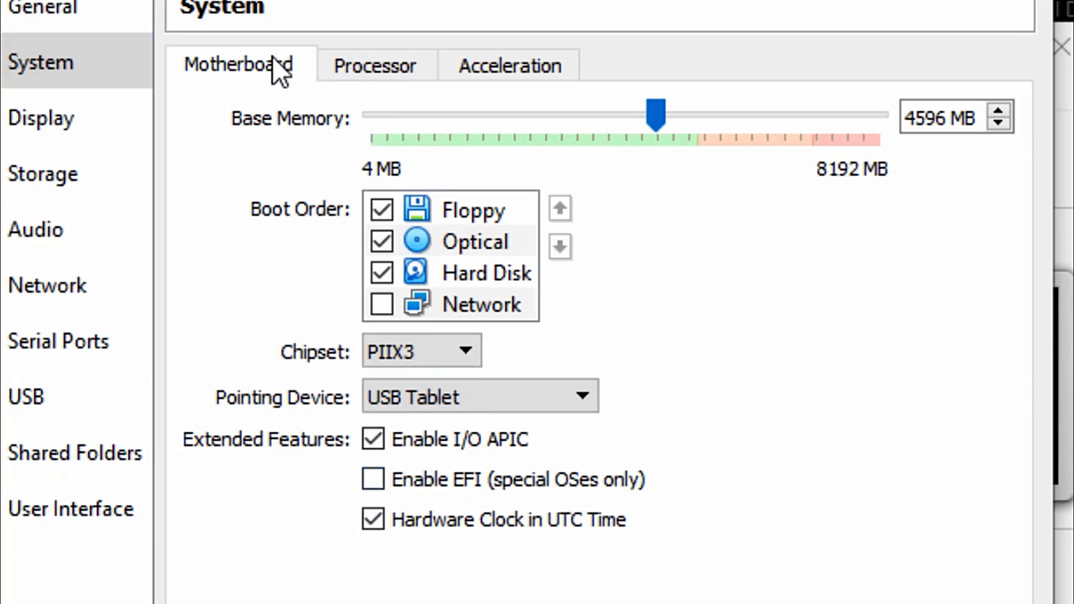
pyautogui.click(375, 68)
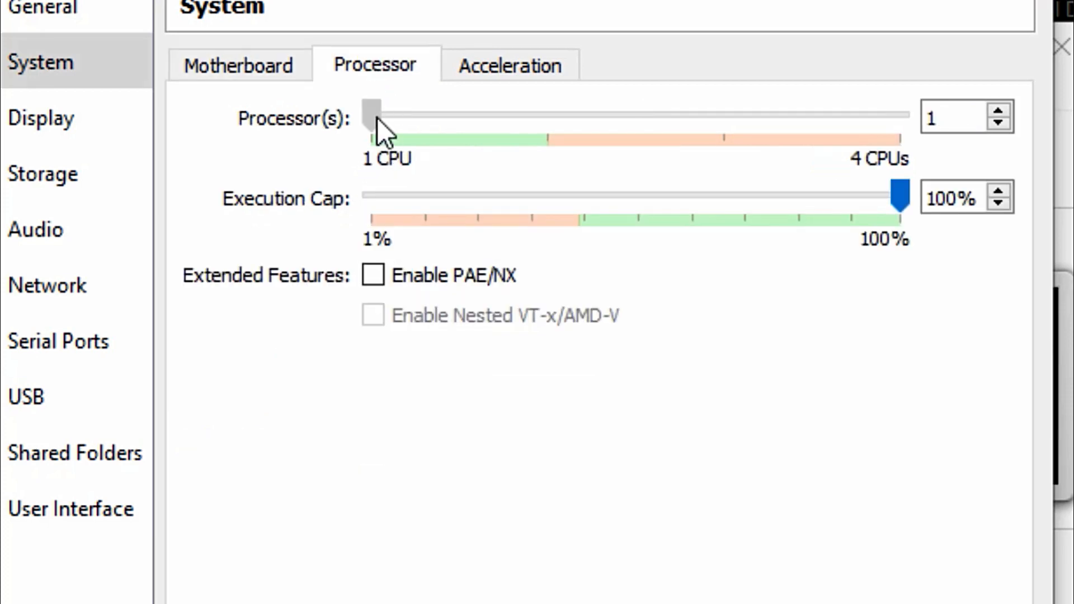
pyautogui.click(579, 115)
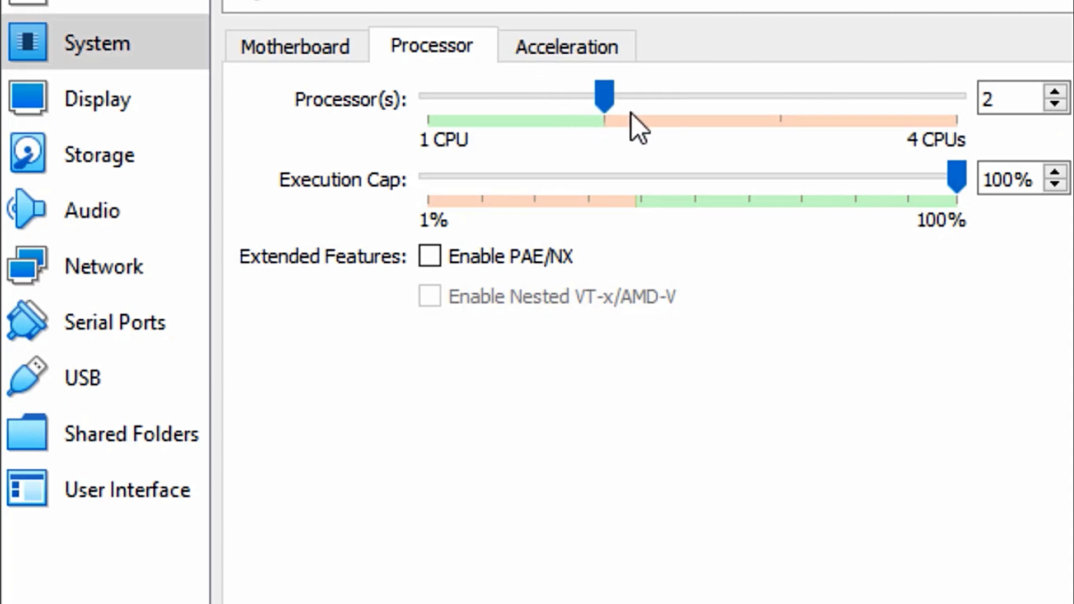
# In the network settings, attach Adapter 1 to Bridged Adapter using the Realtek PCIe GbE Family Controller
pyautogui.click(113, 267)
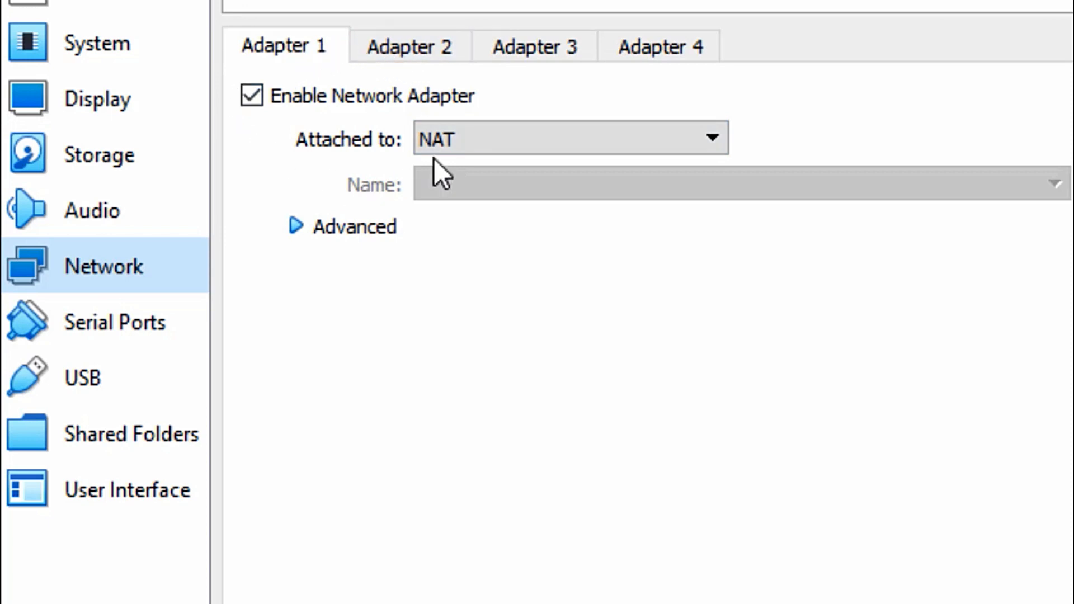
pyautogui.click(546, 134)
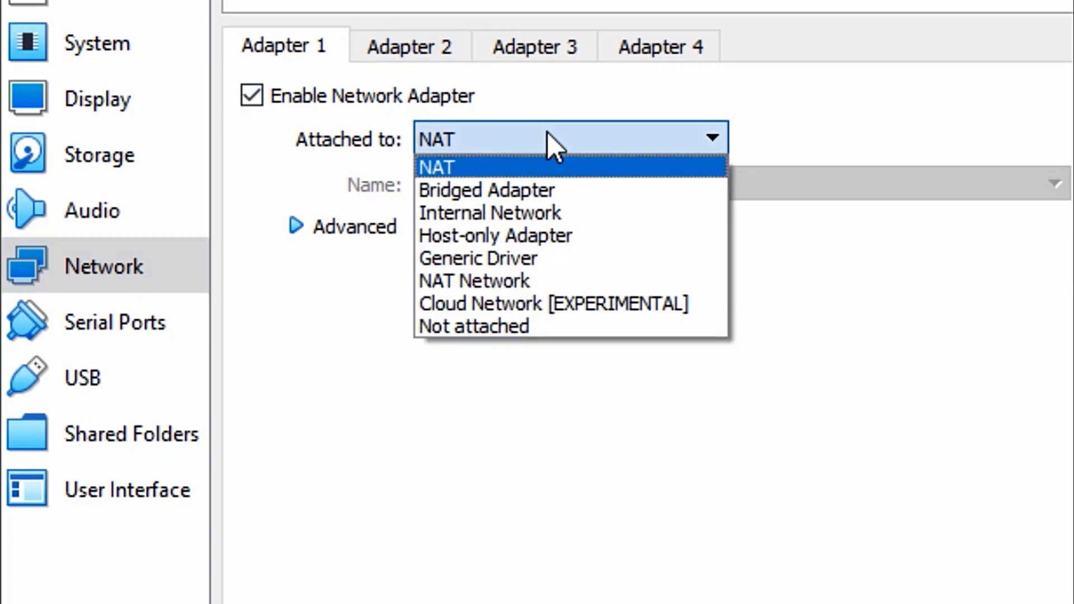
pyautogui.click(566, 190)
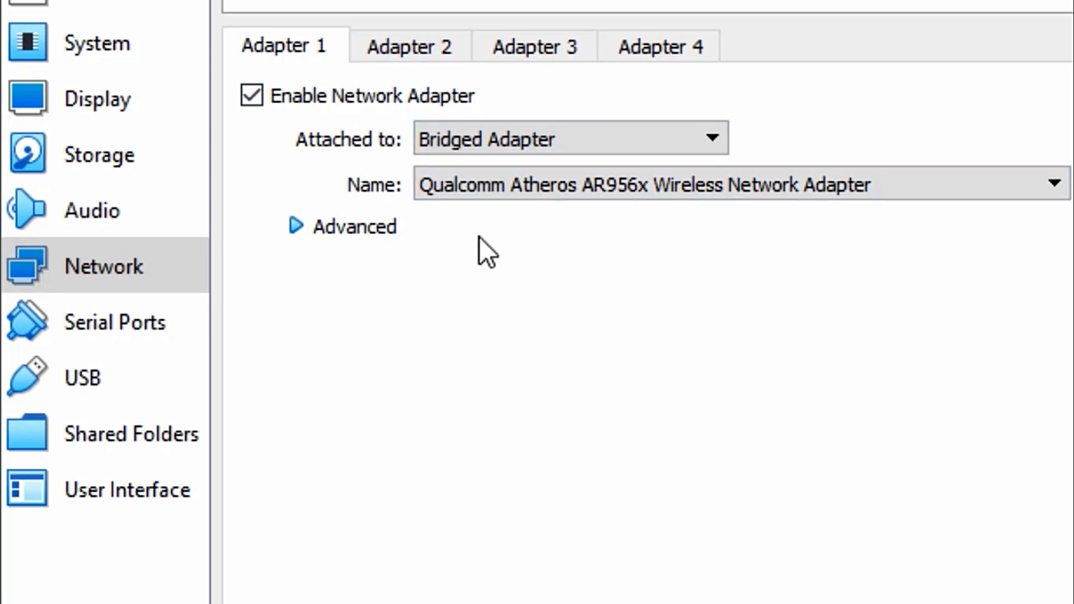
pyautogui.click(562, 184)
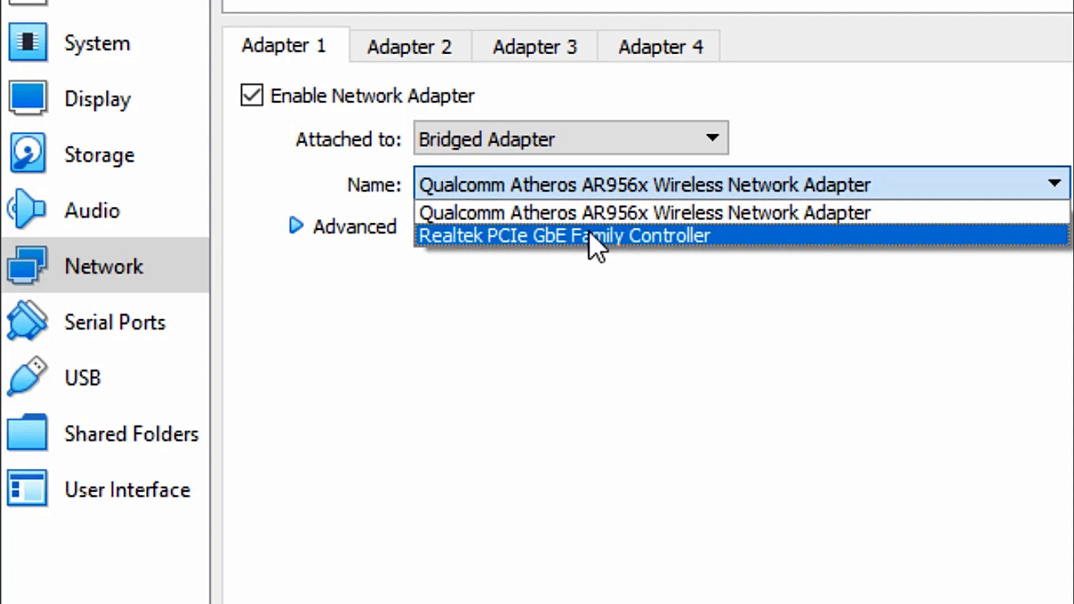
pyautogui.click(592, 235)
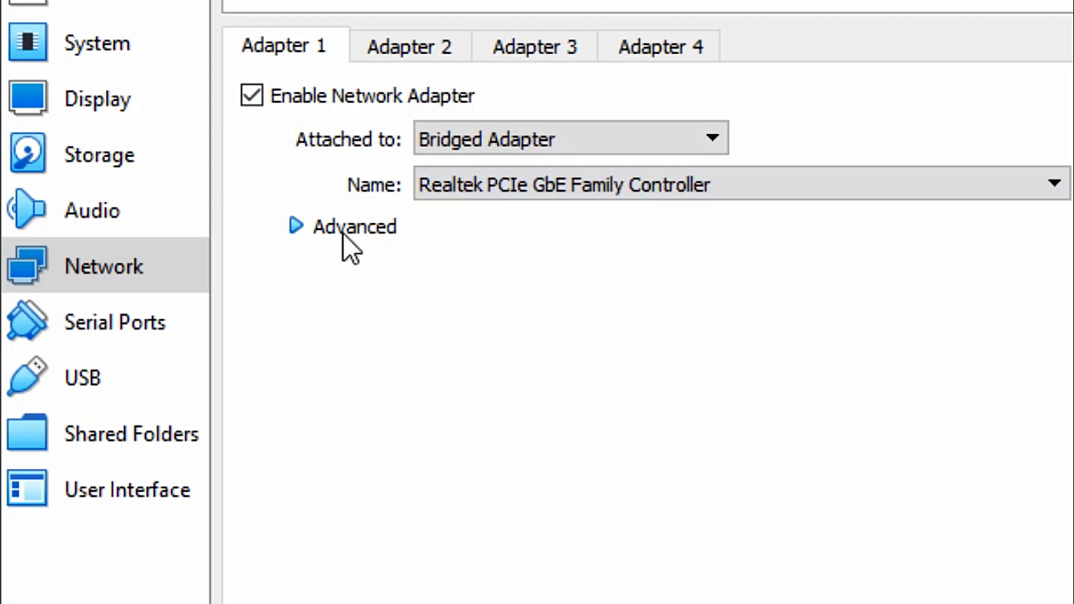
# In Adapter 1's advanced settings, set Promiscuous Mode to Allow All
pyautogui.click(332, 225)
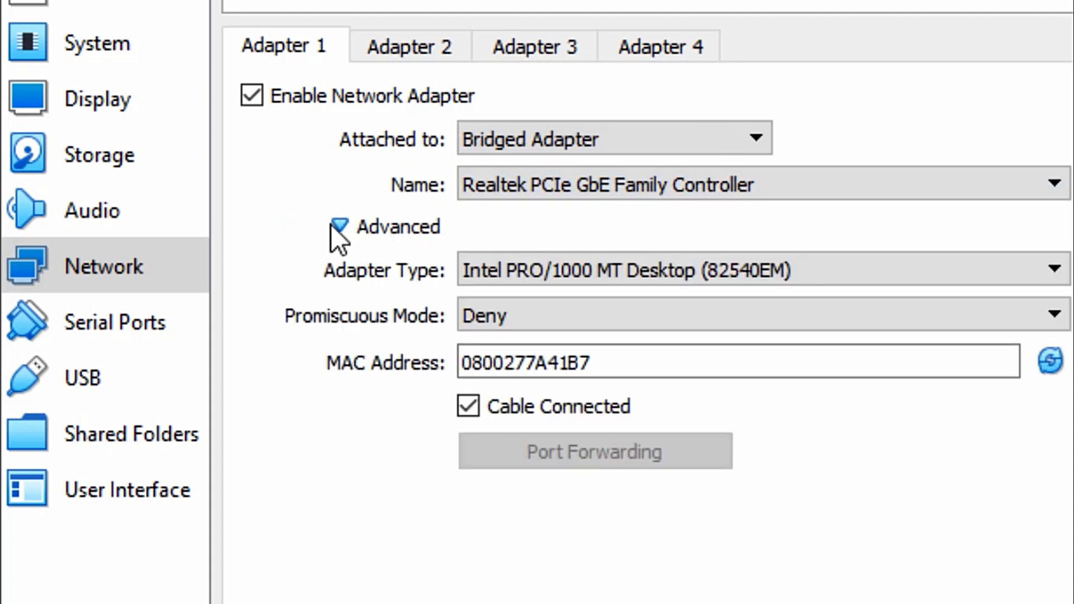
pyautogui.click(699, 317)
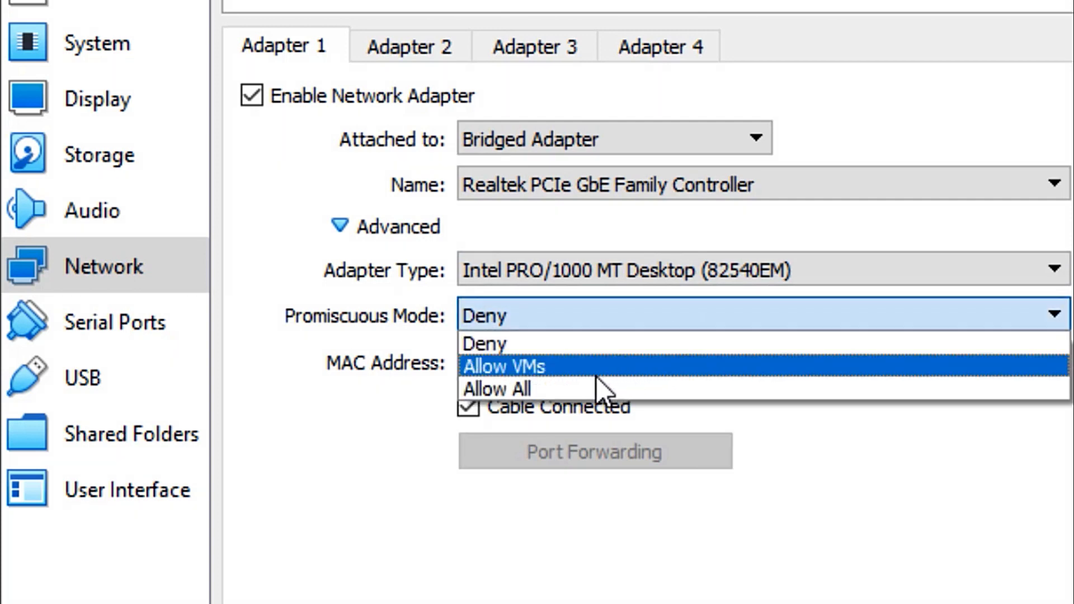
pyautogui.click(556, 389)
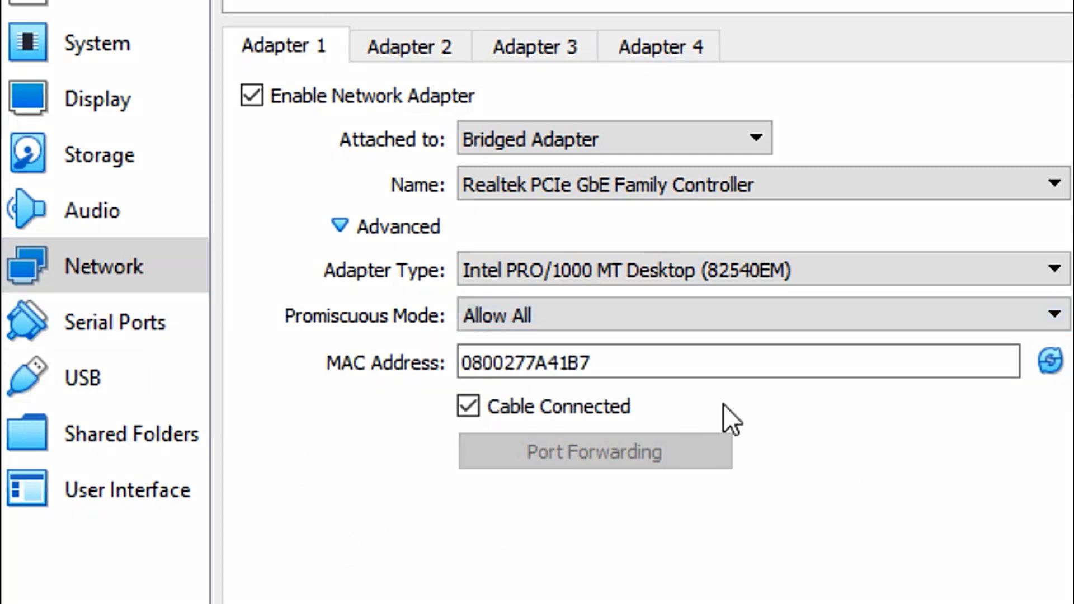
# Enable network Adapter 2 and attach it to NAT
pyautogui.click(400, 56)
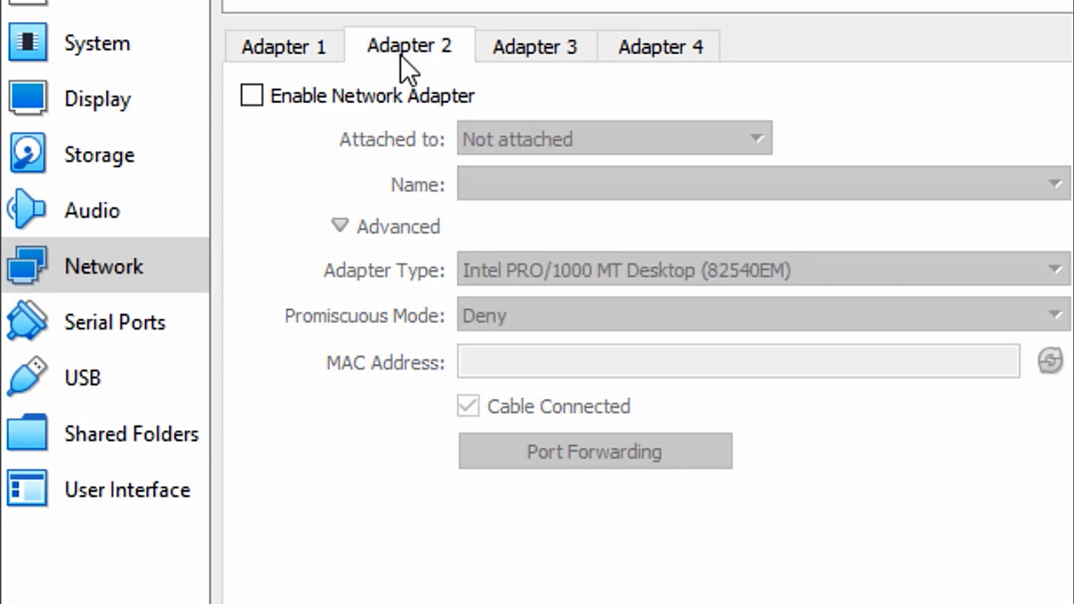
pyautogui.click(256, 91)
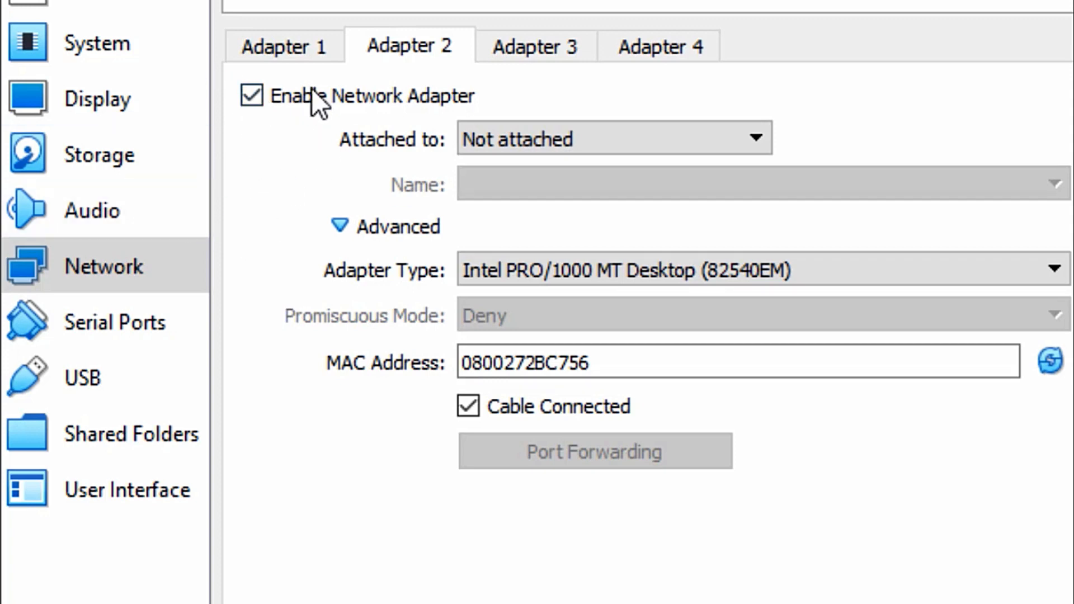
pyautogui.click(680, 142)
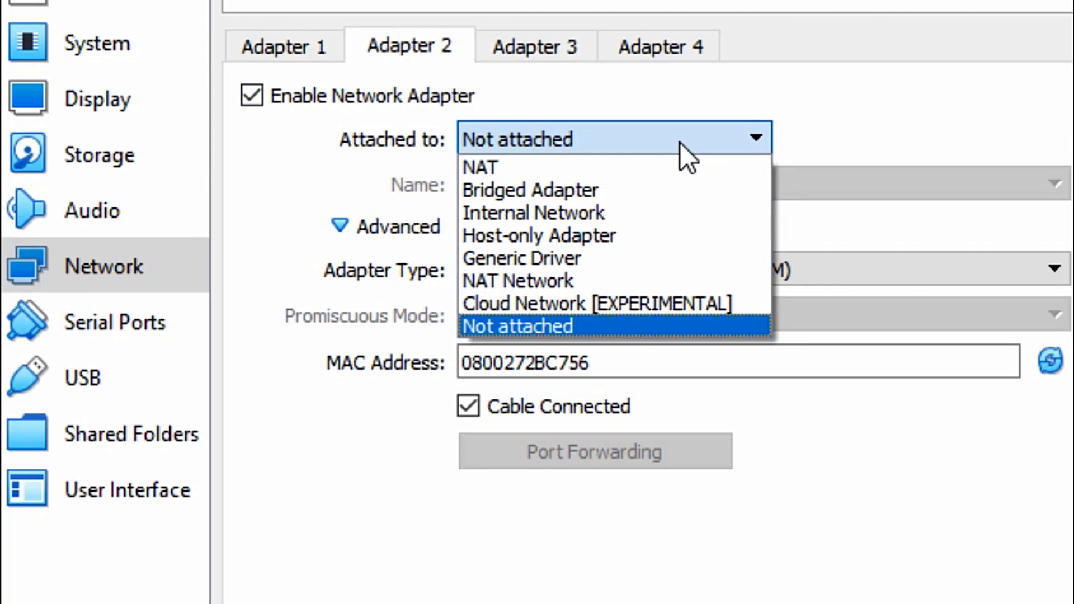
pyautogui.click(635, 163)
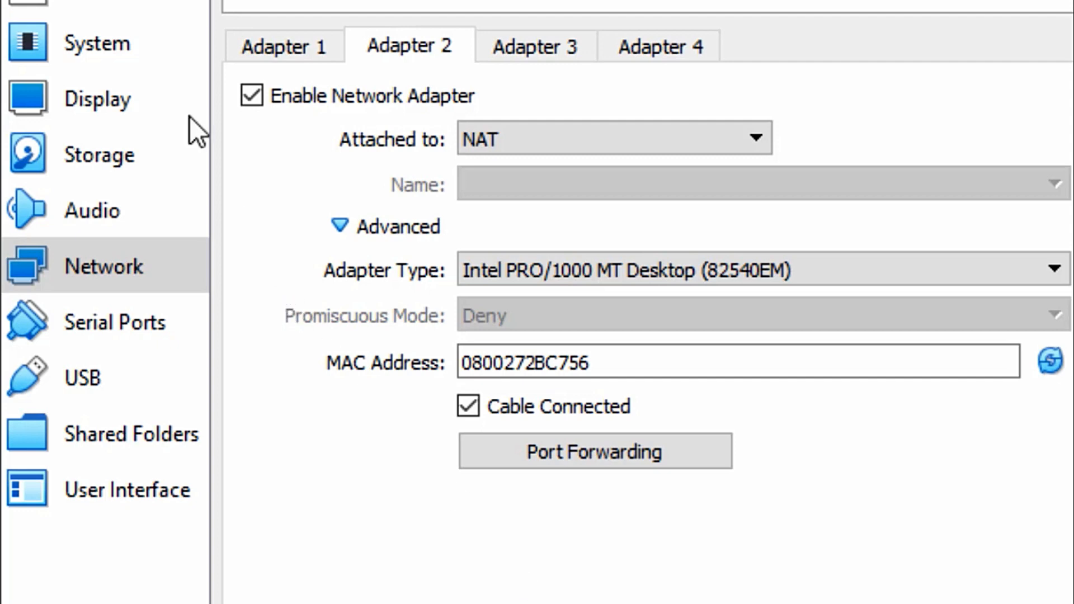
# Review the machine's motherboard and processor settings and the configuration of network Adapters 1 and 2
pyautogui.click(146, 47)
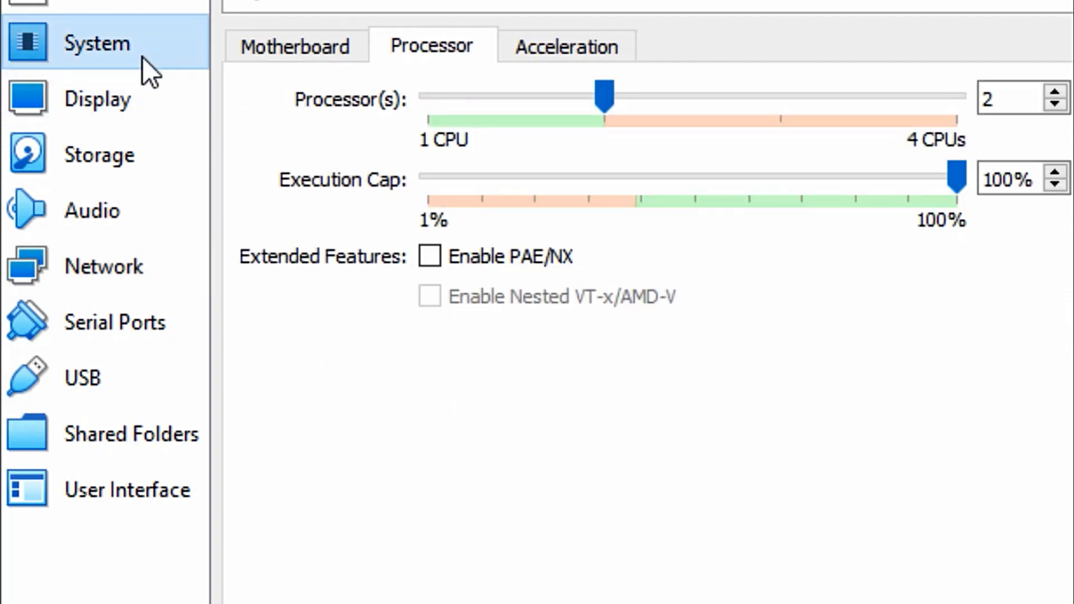
pyautogui.click(125, 270)
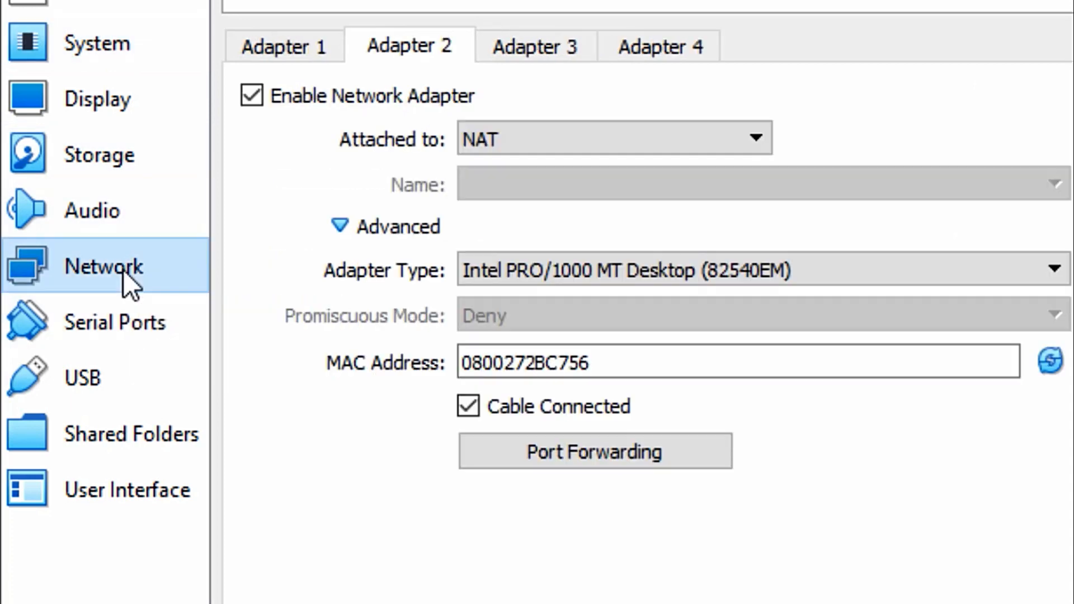
pyautogui.click(65, 62)
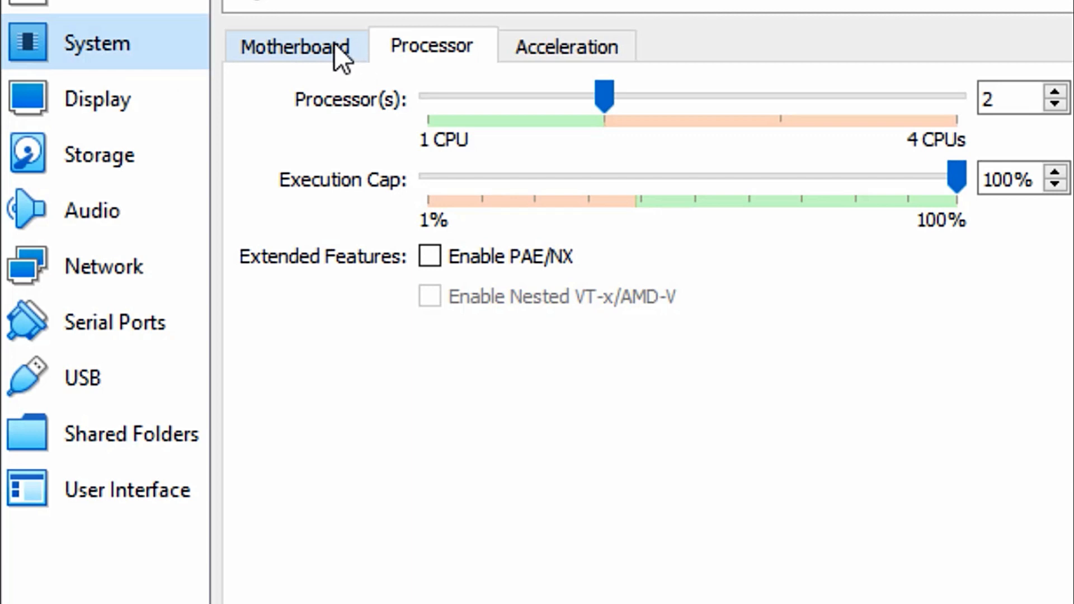
pyautogui.click(341, 56)
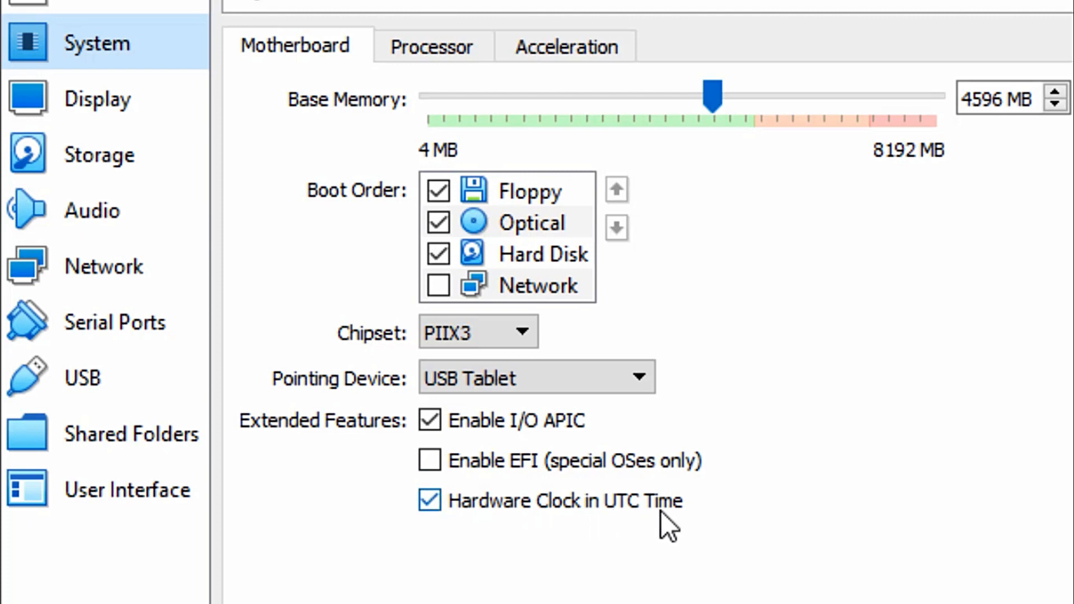
pyautogui.click(416, 46)
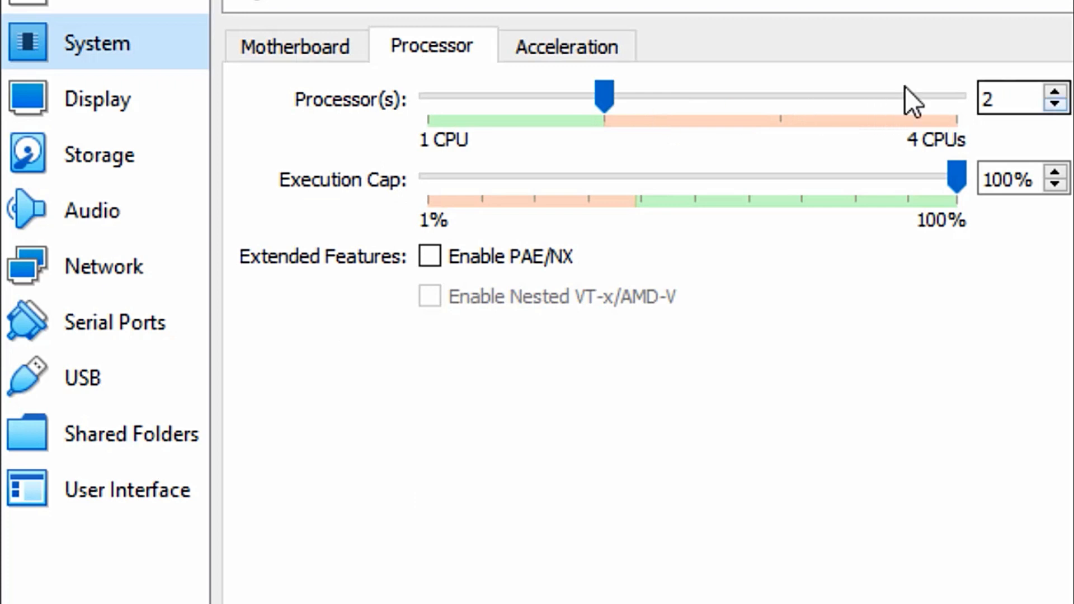
pyautogui.click(92, 281)
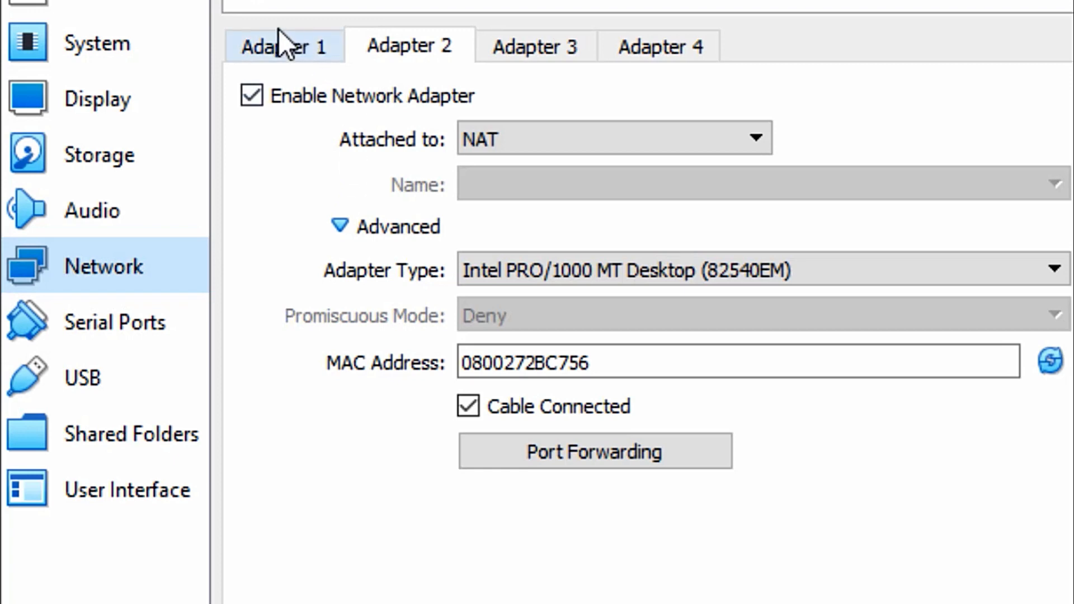
pyautogui.click(290, 56)
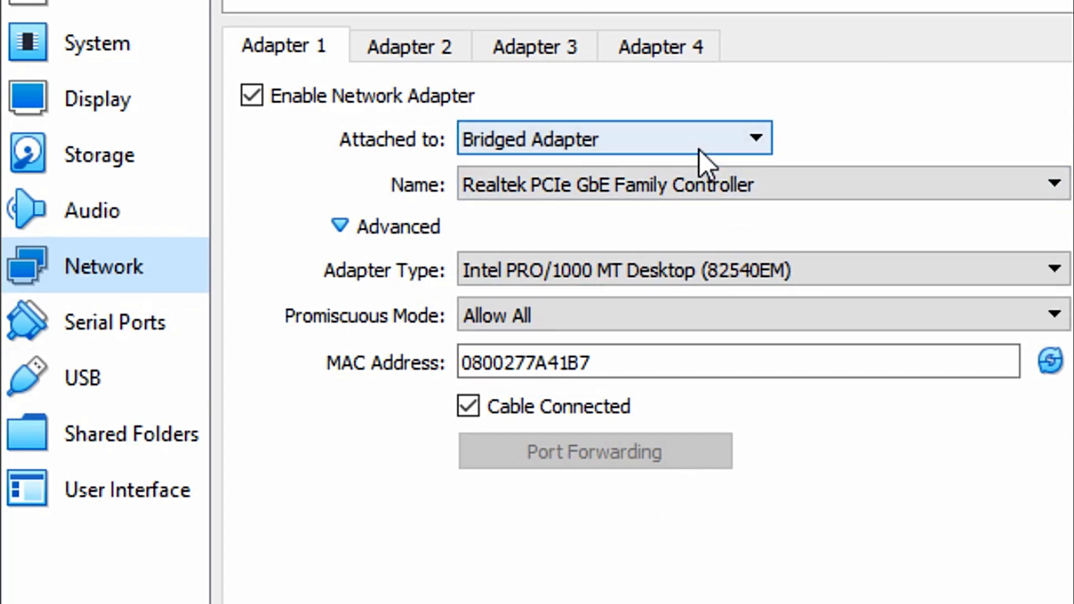
pyautogui.click(415, 52)
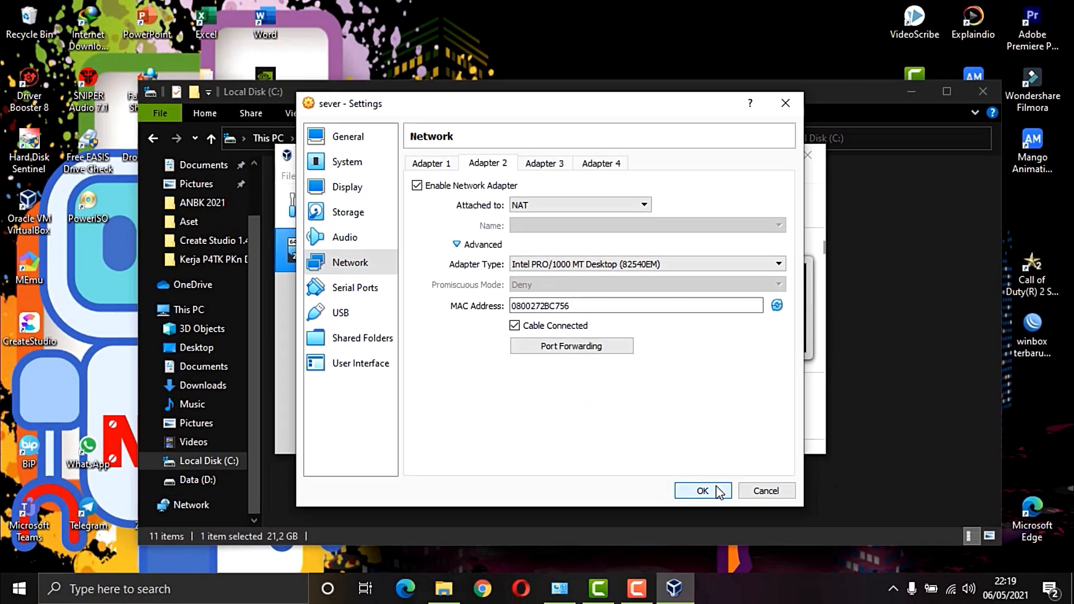
# Save the virtual machine's settings and close the VirtualBox Manager
pyautogui.click(703, 491)
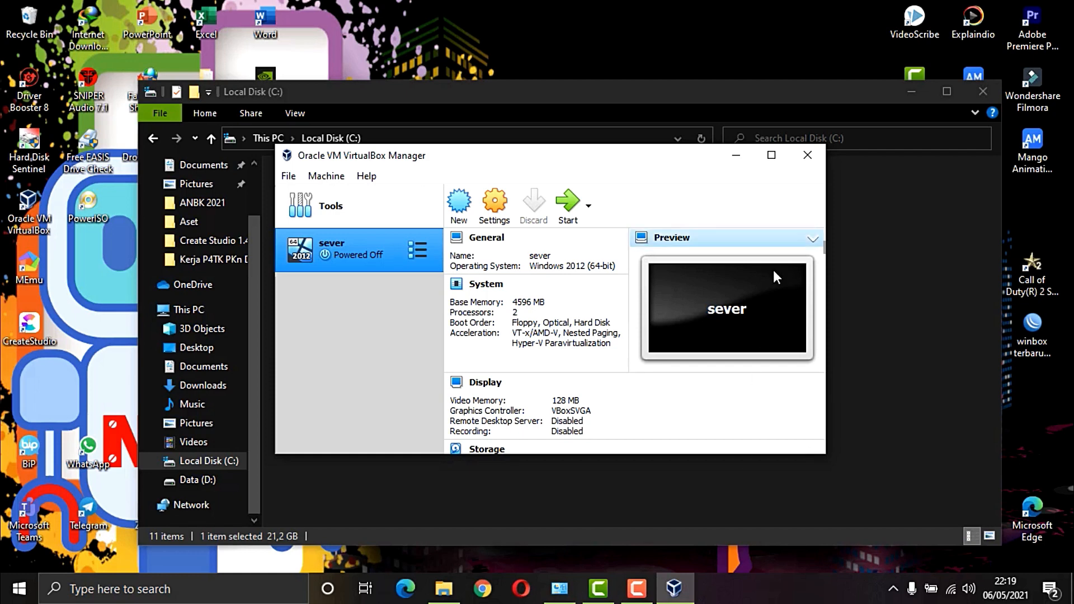
pyautogui.click(807, 155)
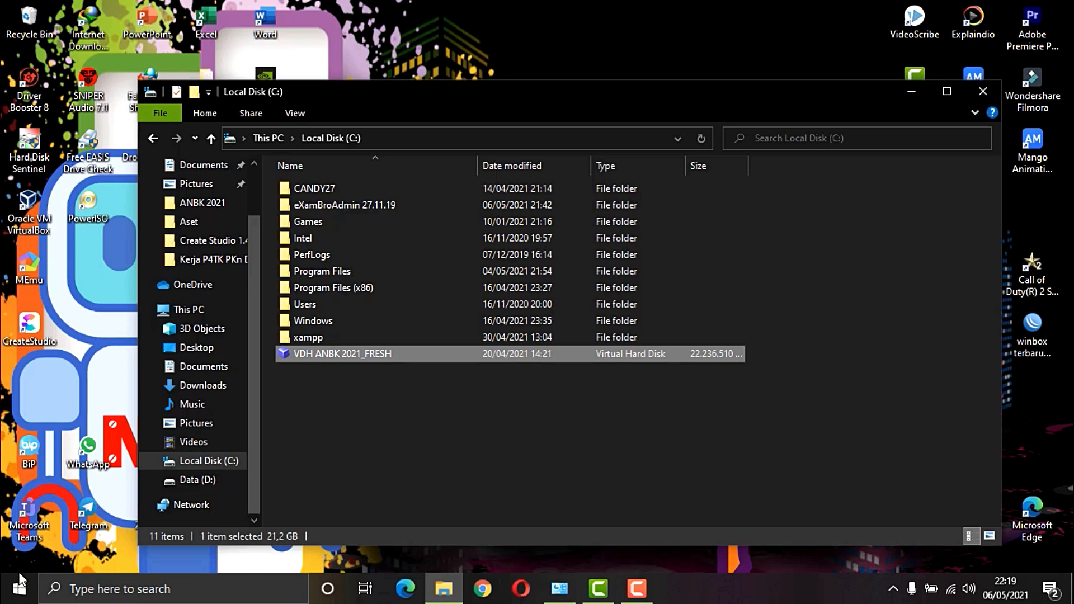
# Open the eXamBroAdmin 27.11.19 folder on Local Disk (C:) in File Explorer
pyautogui.click(231, 467)
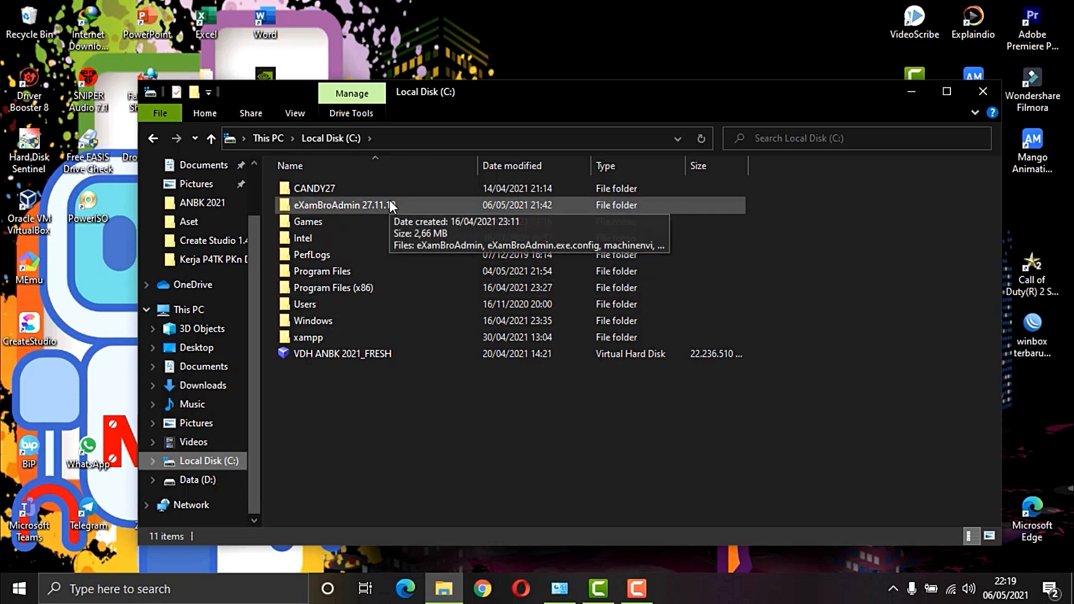
pyautogui.click(412, 207)
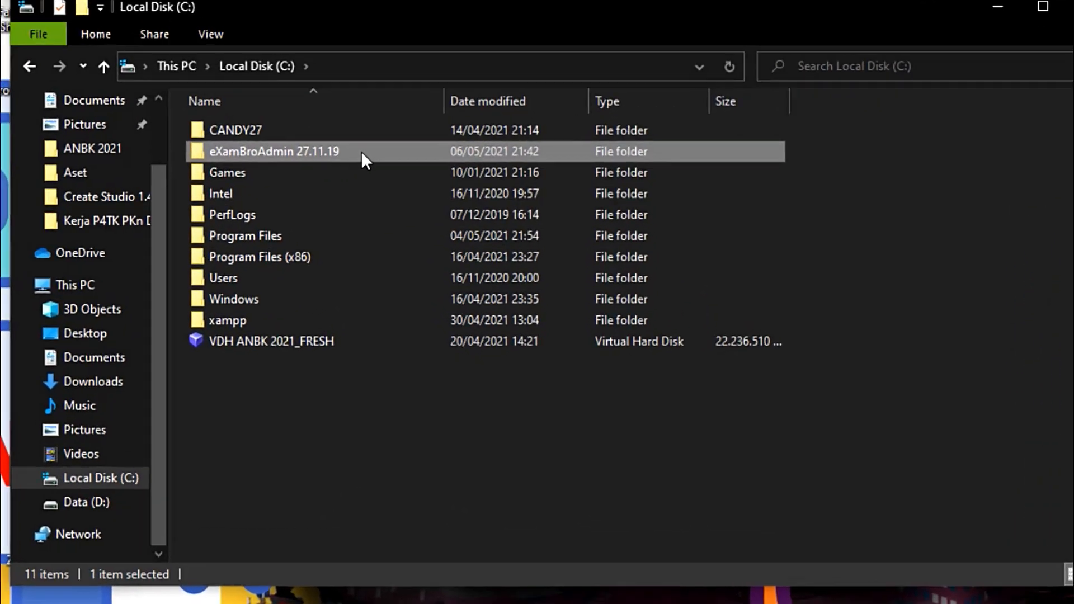
pyautogui.press('F2')
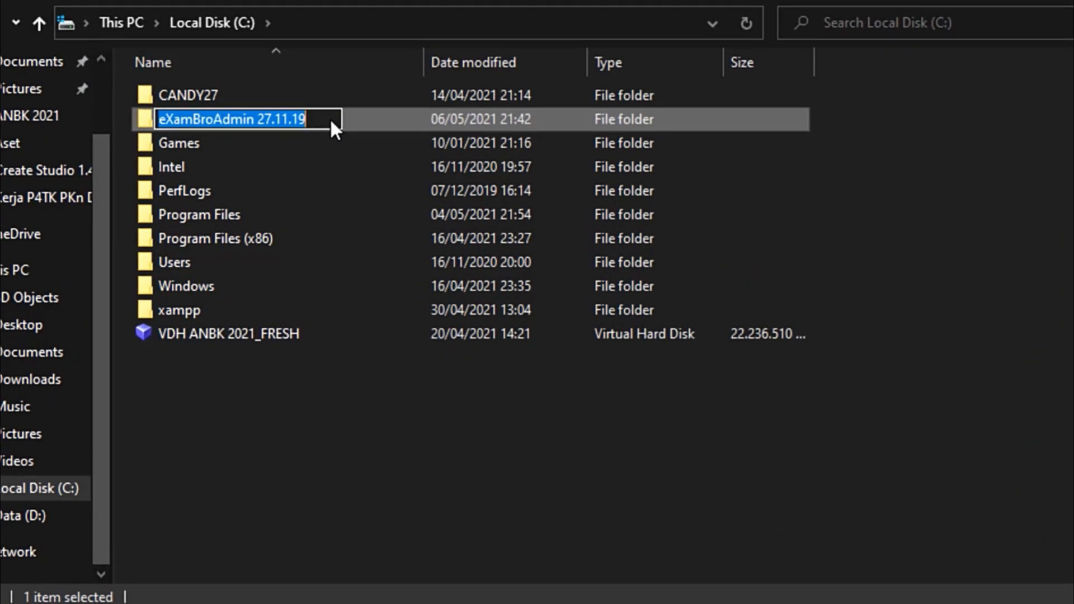
pyautogui.press('End')
pyautogui.doubleClick(377, 119)
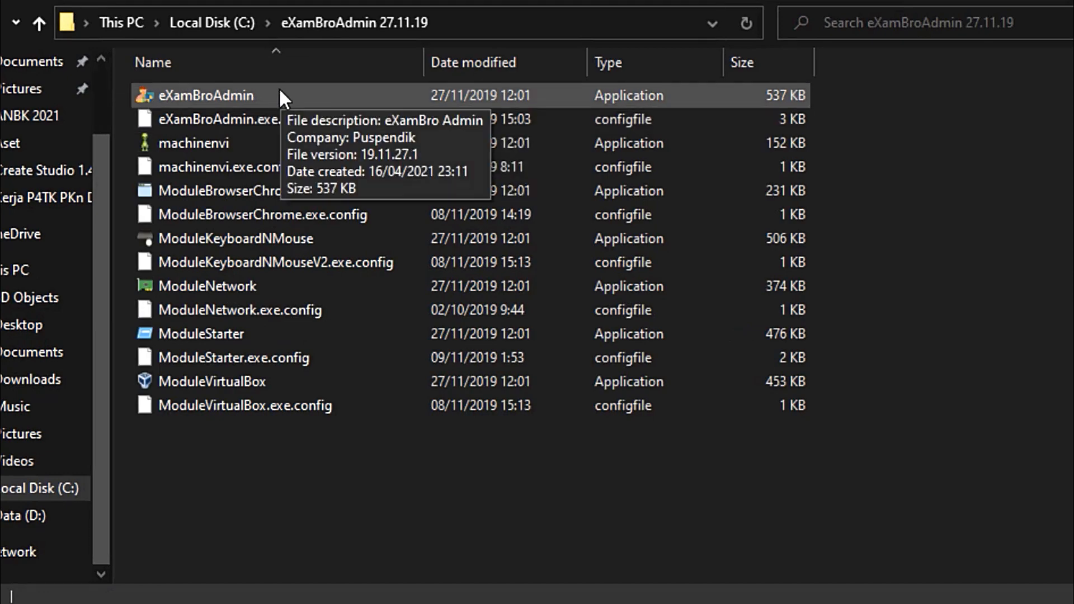
# Look through the application and config files in the eXamBroAdmin folder, from eXamBroAdmin to ModuleVirtualBox.exe.config
pyautogui.click(294, 96)
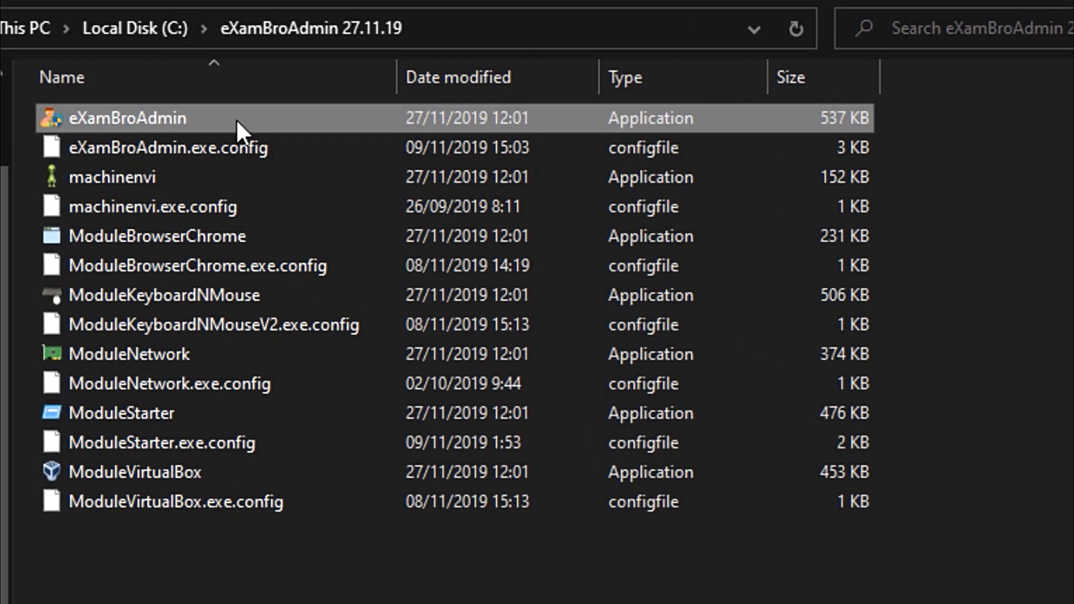
pyautogui.click(256, 146)
pyautogui.click(220, 179)
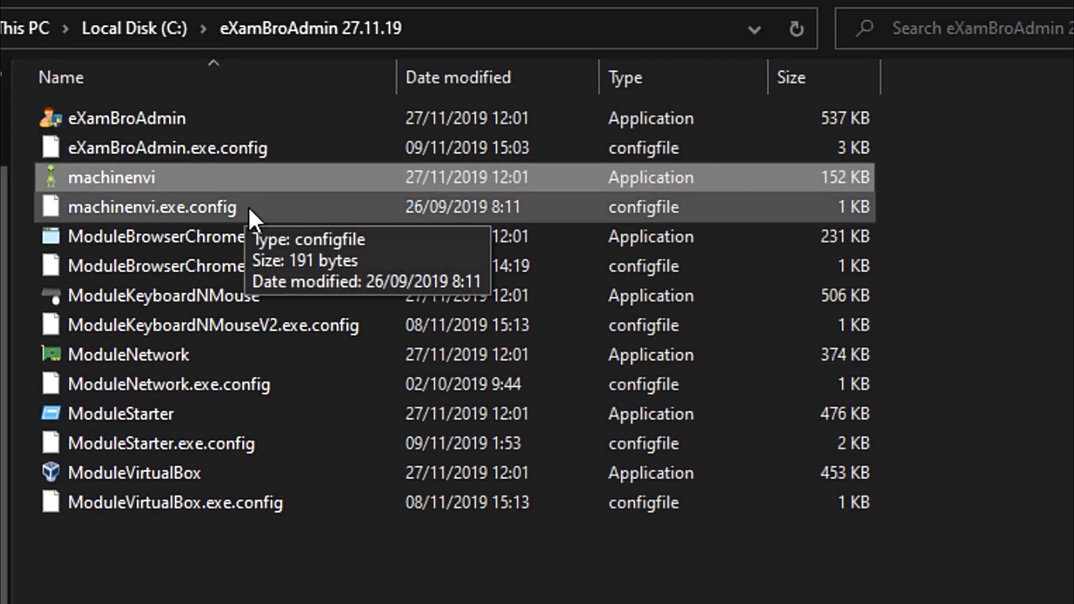
pyautogui.click(247, 205)
pyautogui.click(254, 240)
pyautogui.click(272, 267)
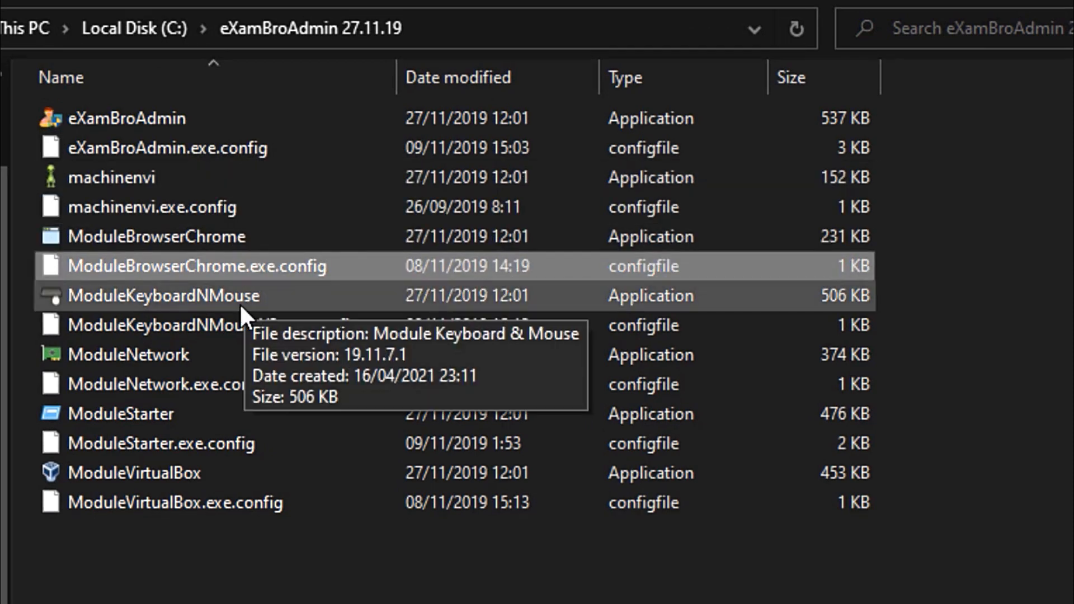
pyautogui.click(239, 303)
pyautogui.click(267, 326)
pyautogui.click(189, 354)
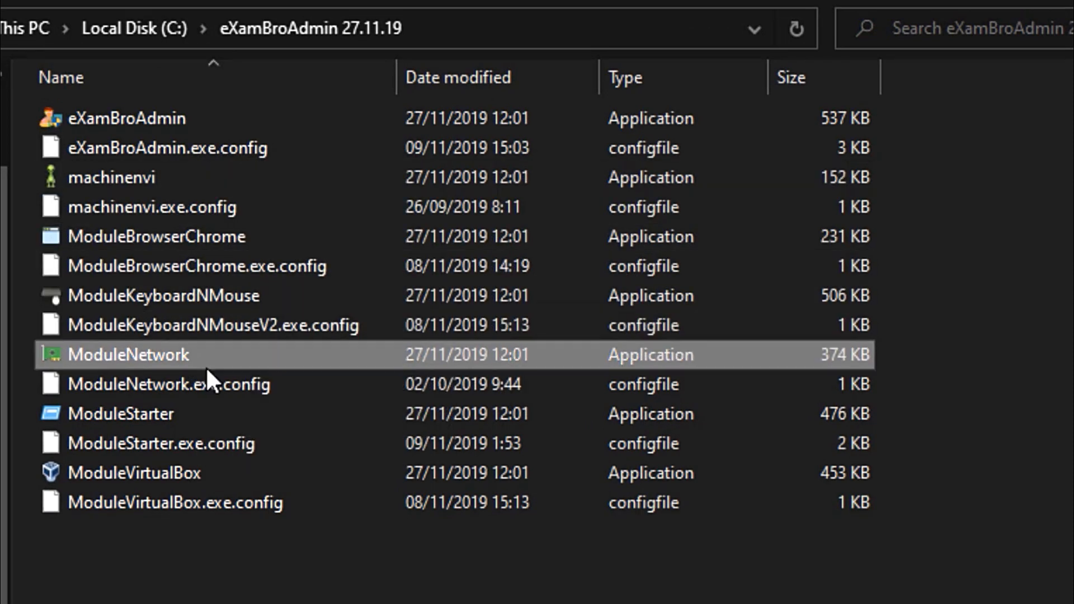
pyautogui.click(228, 384)
pyautogui.click(184, 412)
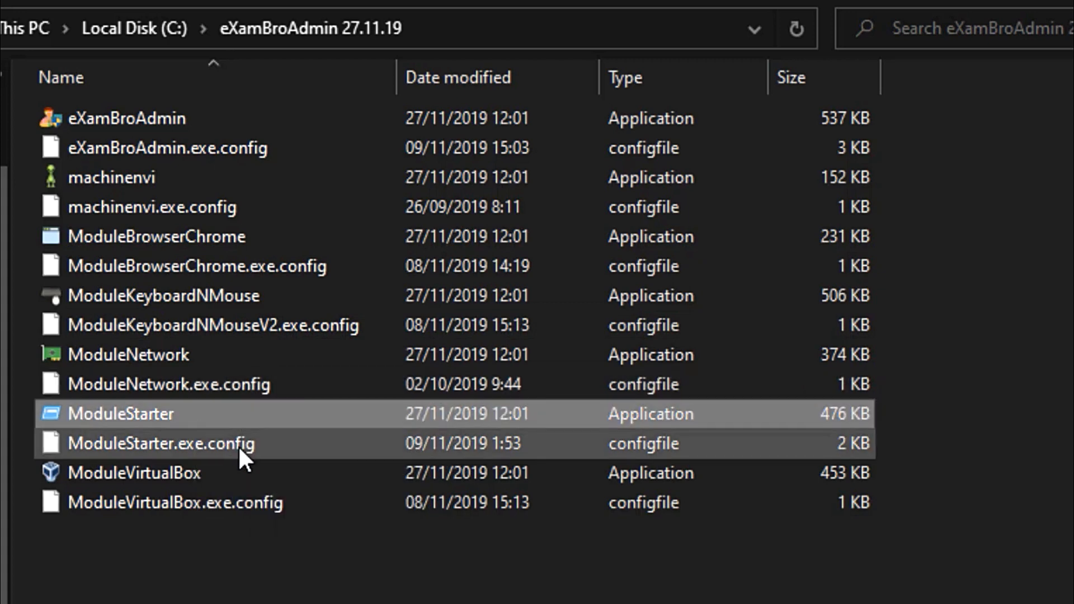
pyautogui.click(238, 444)
pyautogui.click(177, 470)
pyautogui.click(224, 498)
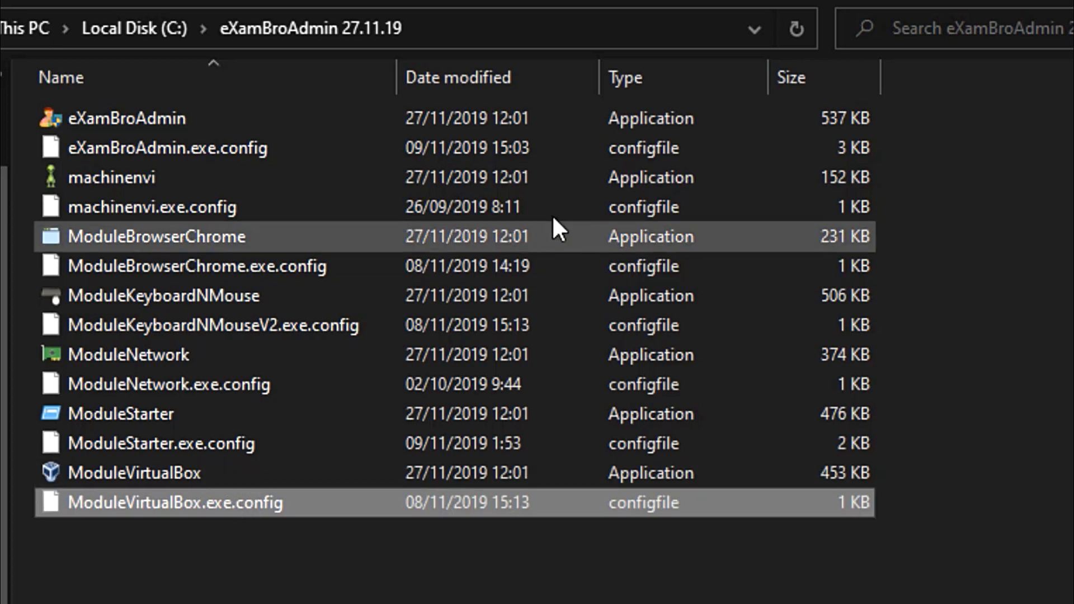
# Launch the eXamBroAdmin application from the eXamBroAdmin 27.11.19 folder
pyautogui.moveTo(106, 118)
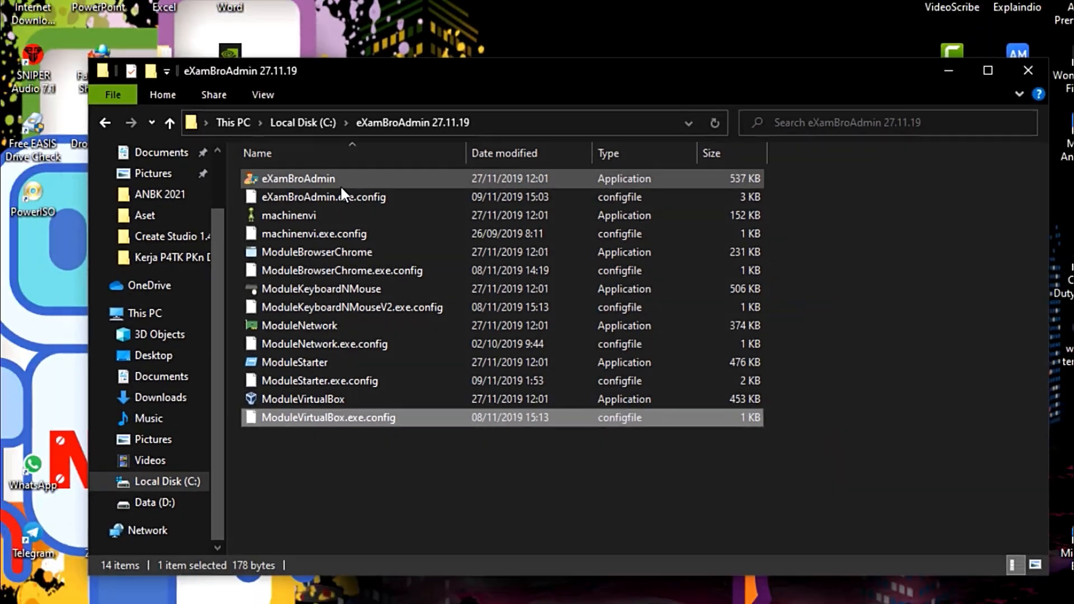
pyautogui.click(195, 130)
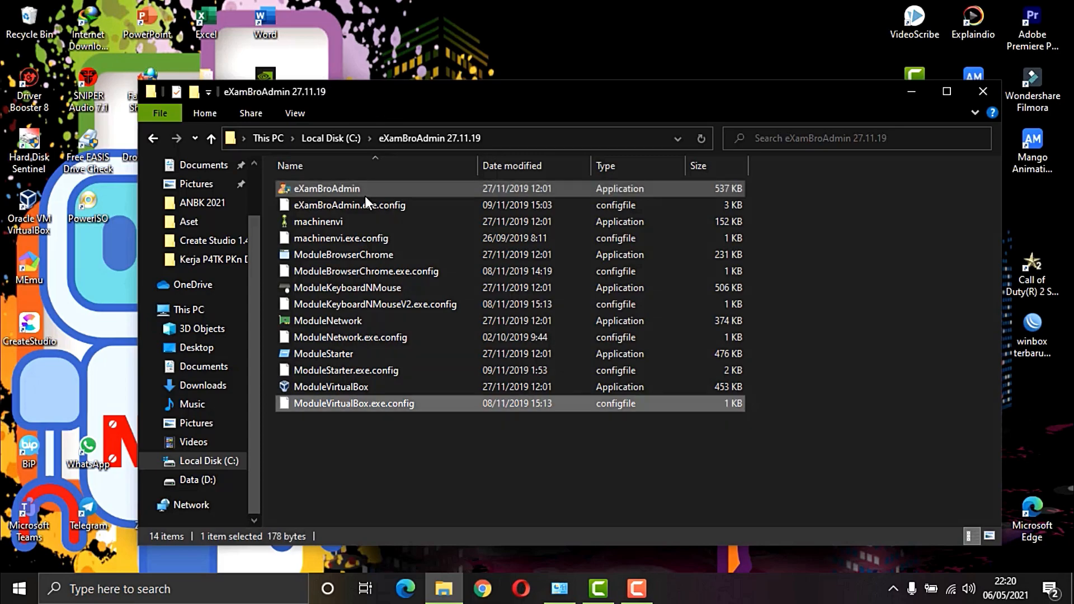
pyautogui.doubleClick(365, 196)
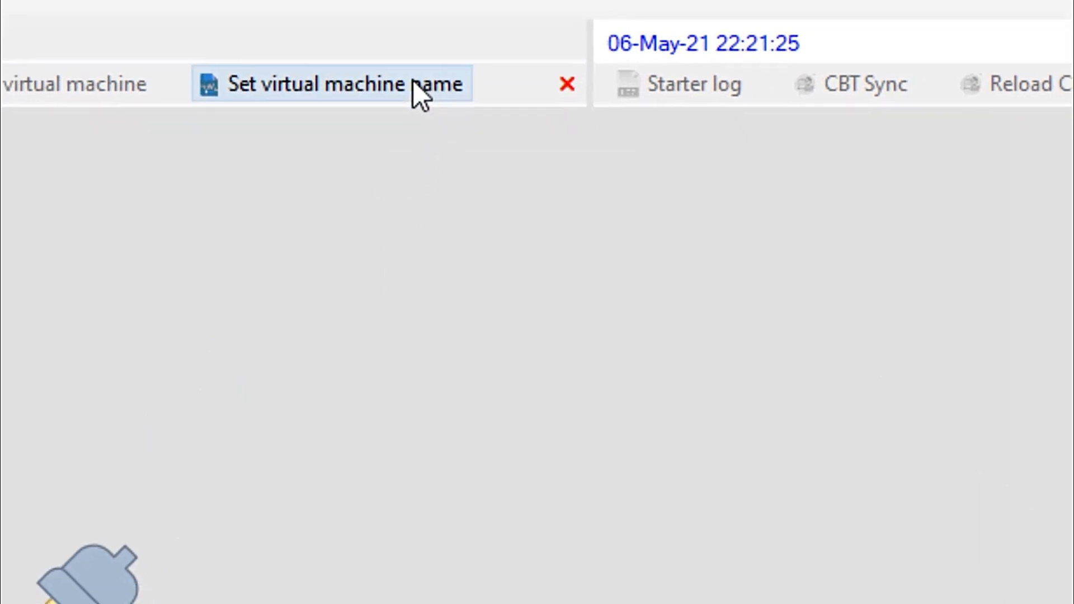
# Set the virtual machine name to the existing machine "sever"
pyautogui.click(421, 96)
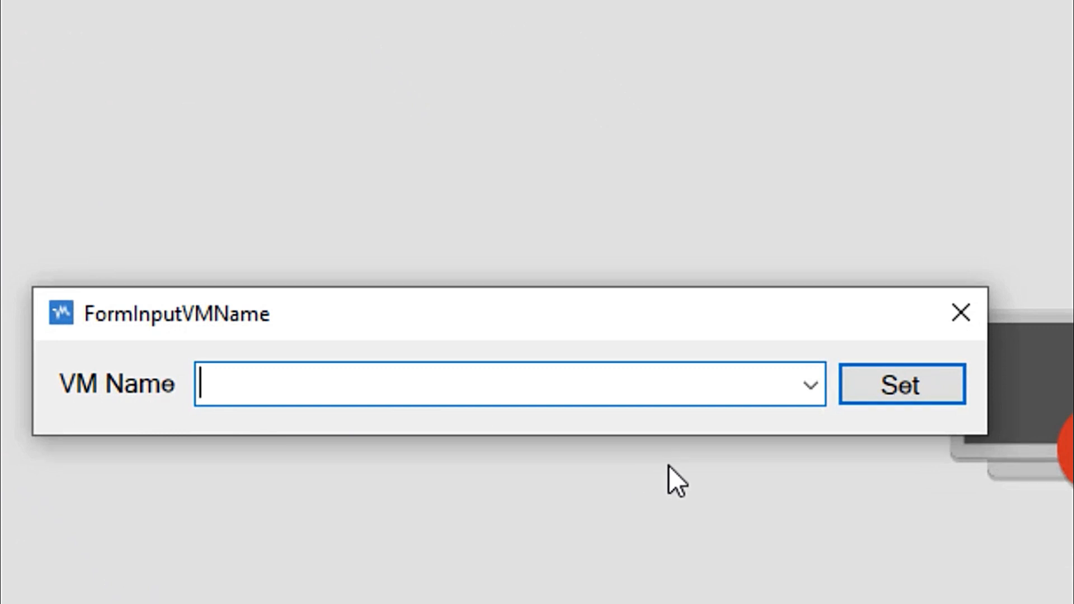
pyautogui.click(810, 388)
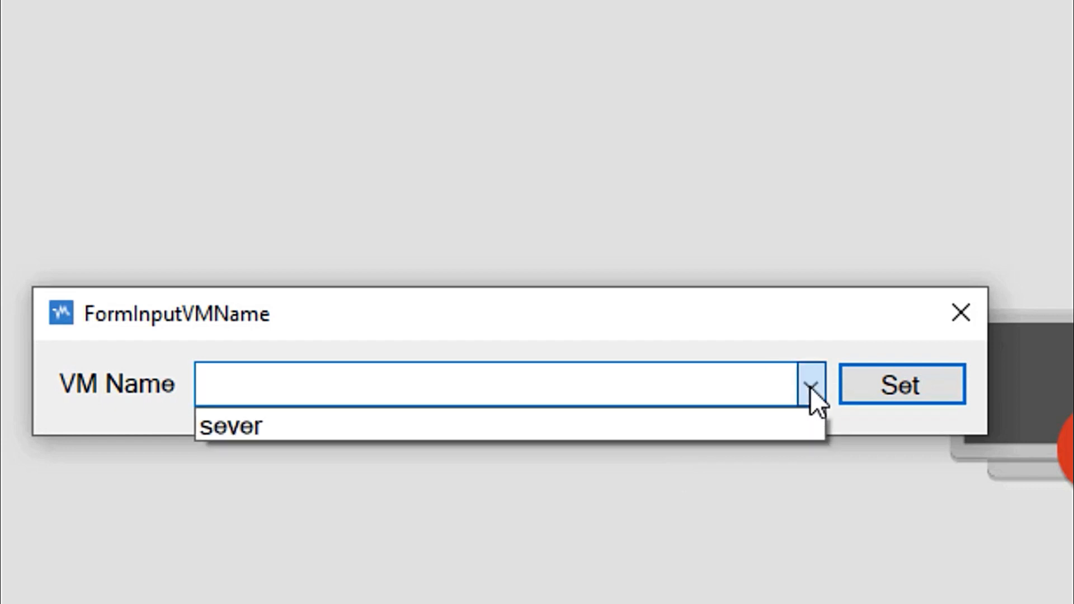
pyautogui.click(740, 424)
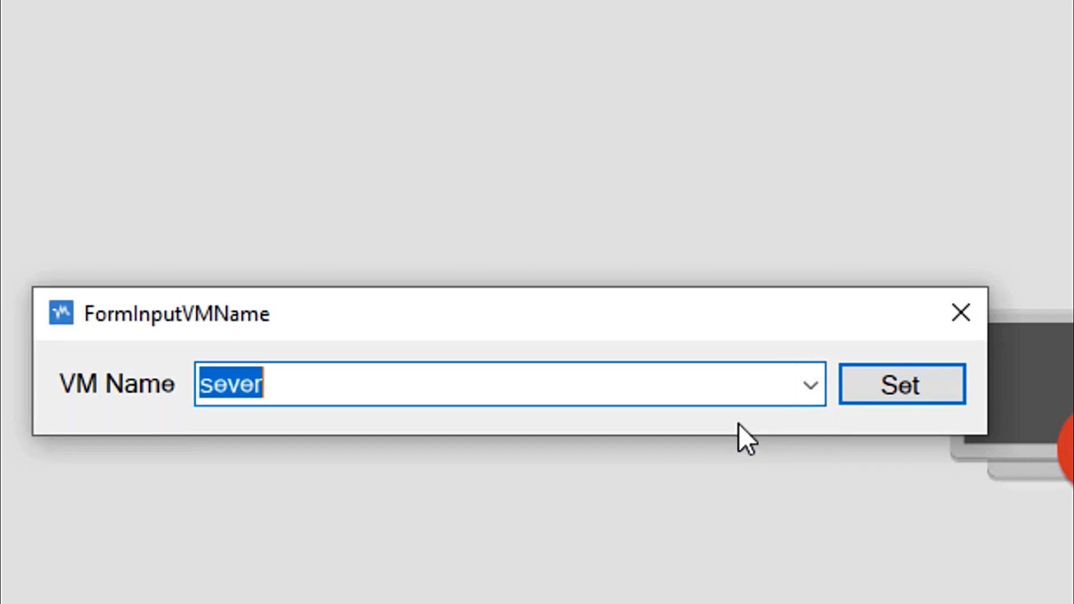
pyautogui.click(899, 384)
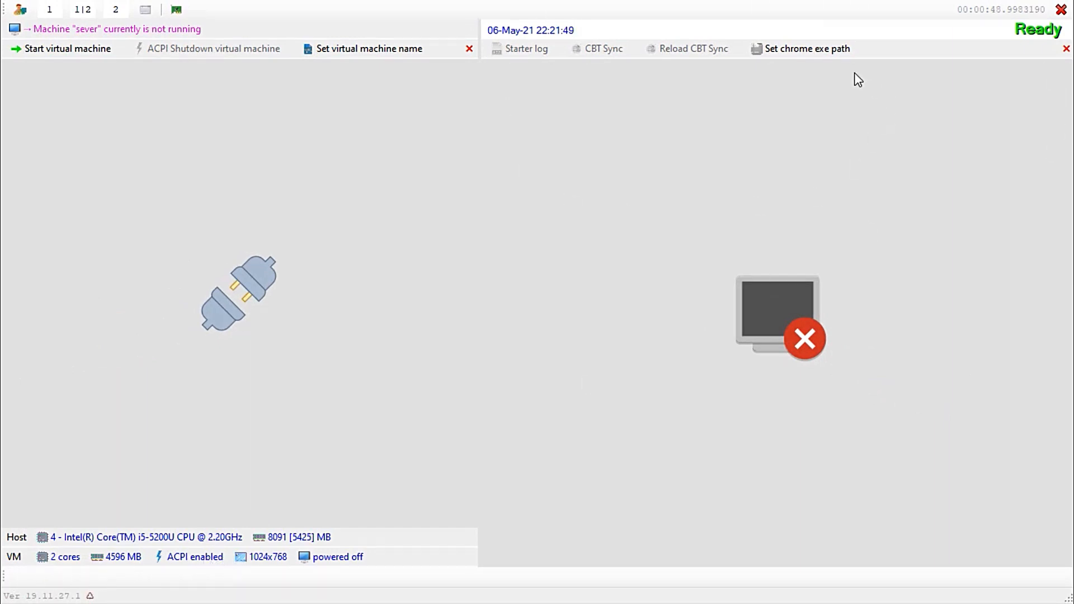
# Set the Chrome exe path to the chrome file in Program Files > Google > Chrome > Application on Local Disk (C:)
pyautogui.click(816, 52)
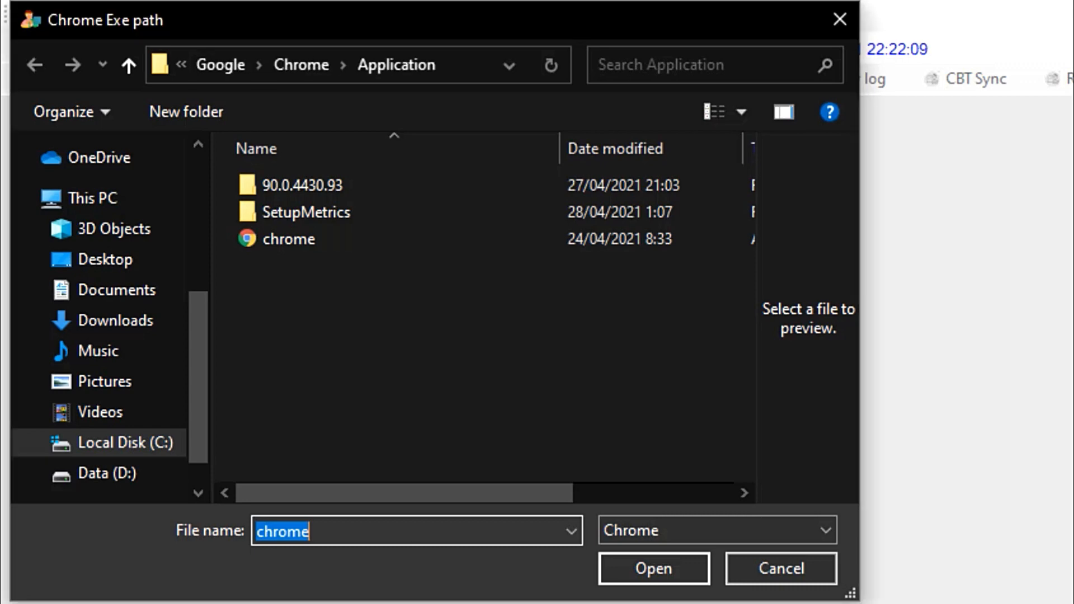
pyautogui.click(157, 445)
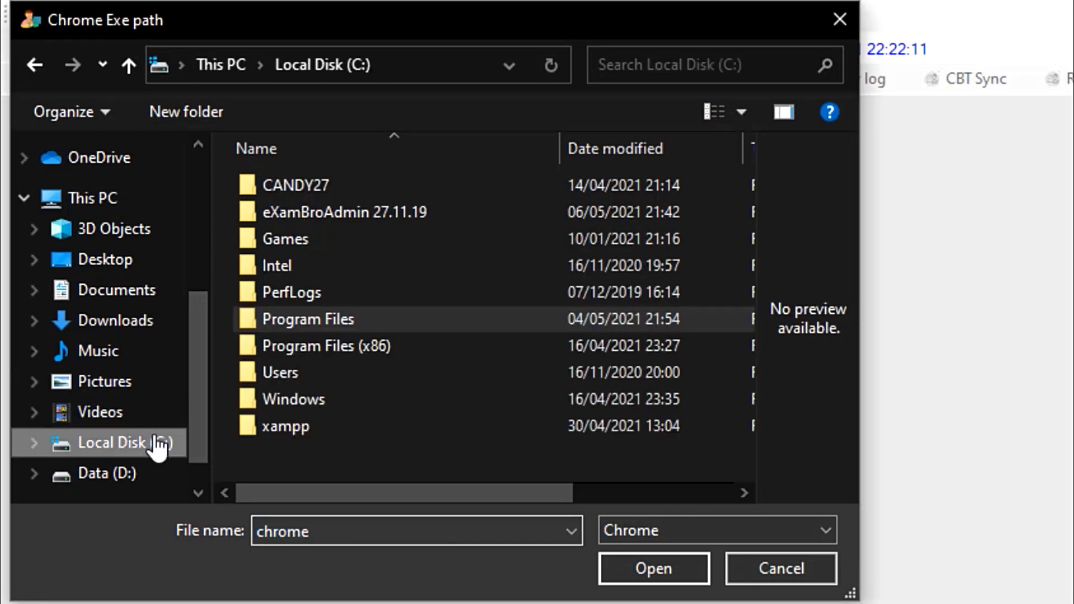
pyautogui.doubleClick(312, 320)
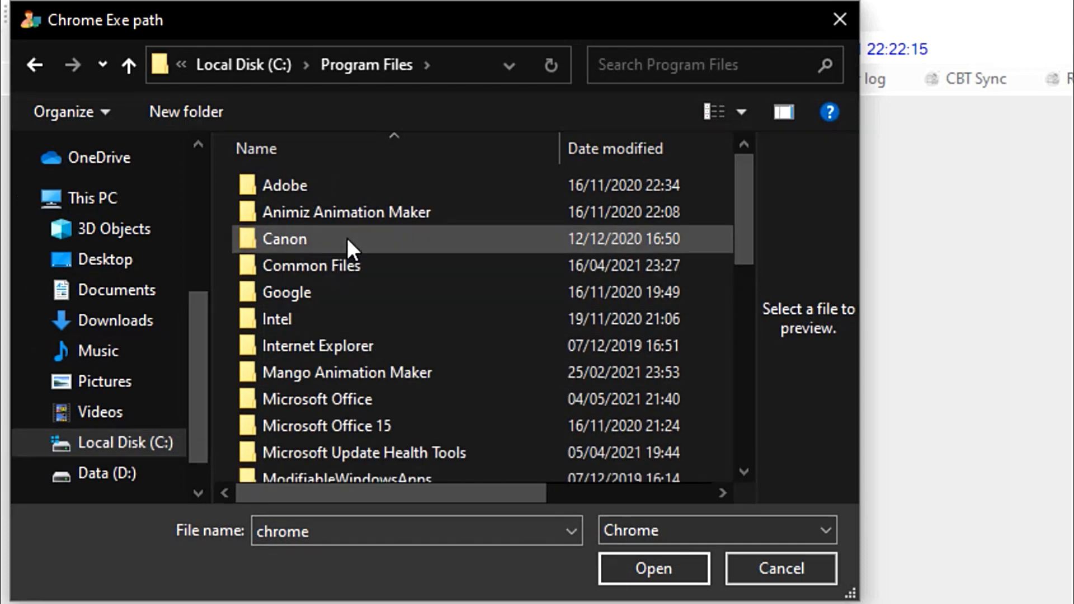
pyautogui.doubleClick(341, 289)
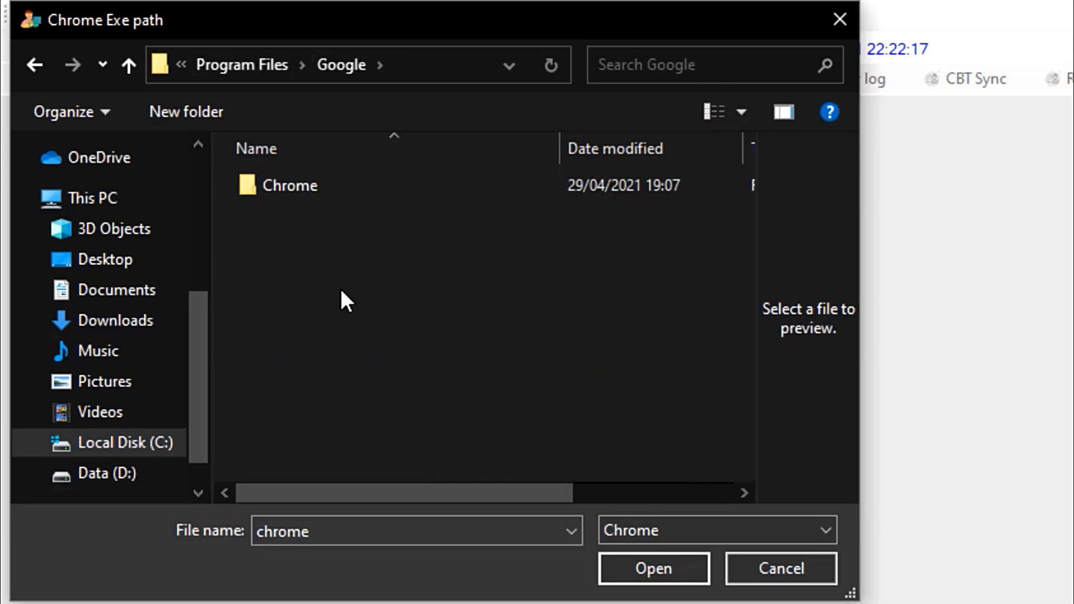
pyautogui.doubleClick(344, 188)
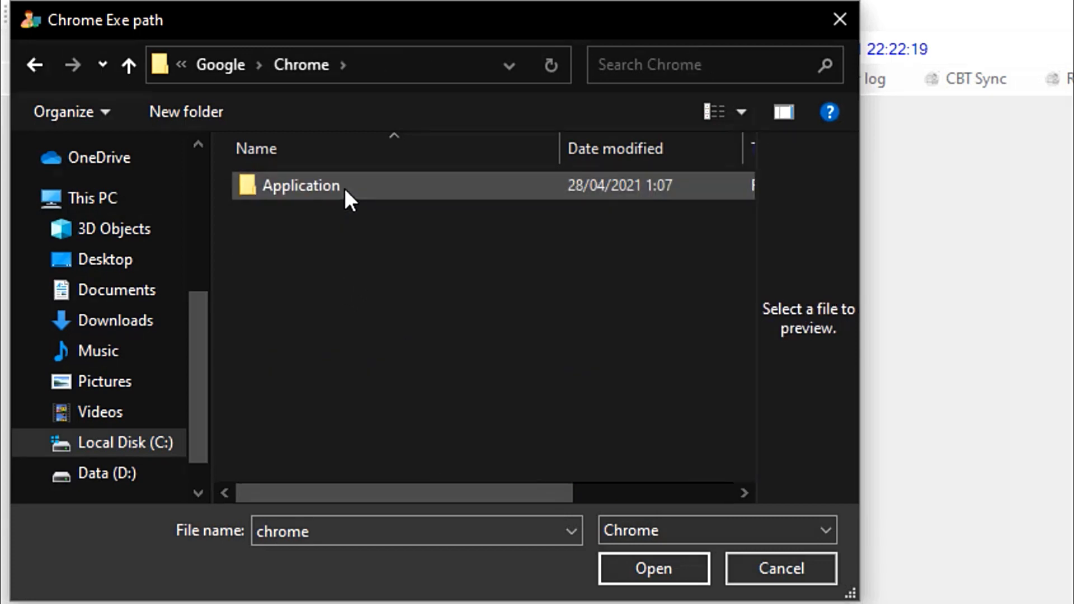
pyautogui.doubleClick(344, 188)
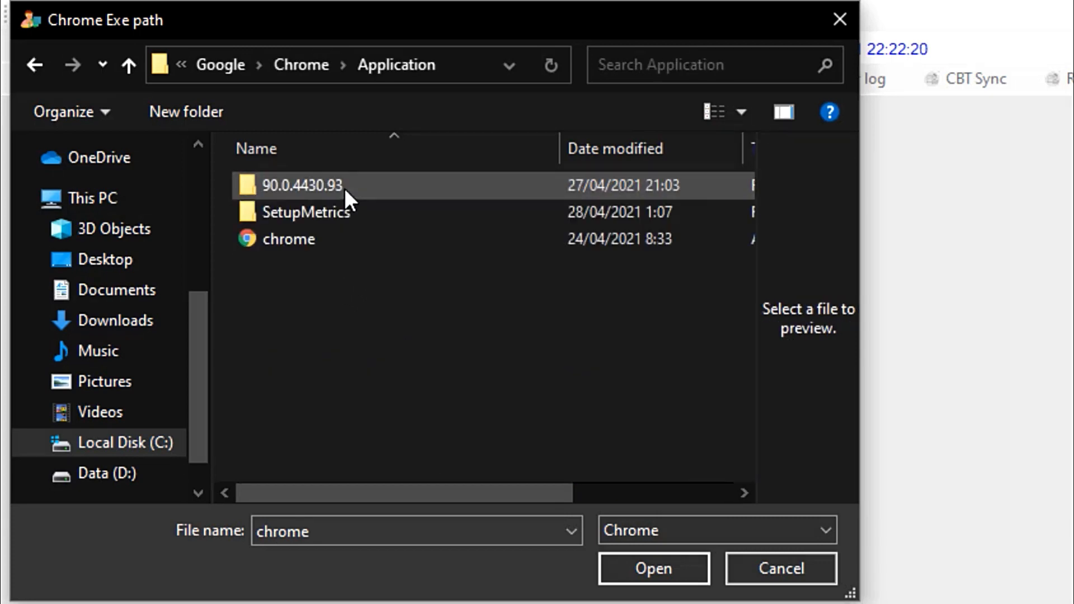
pyautogui.click(330, 234)
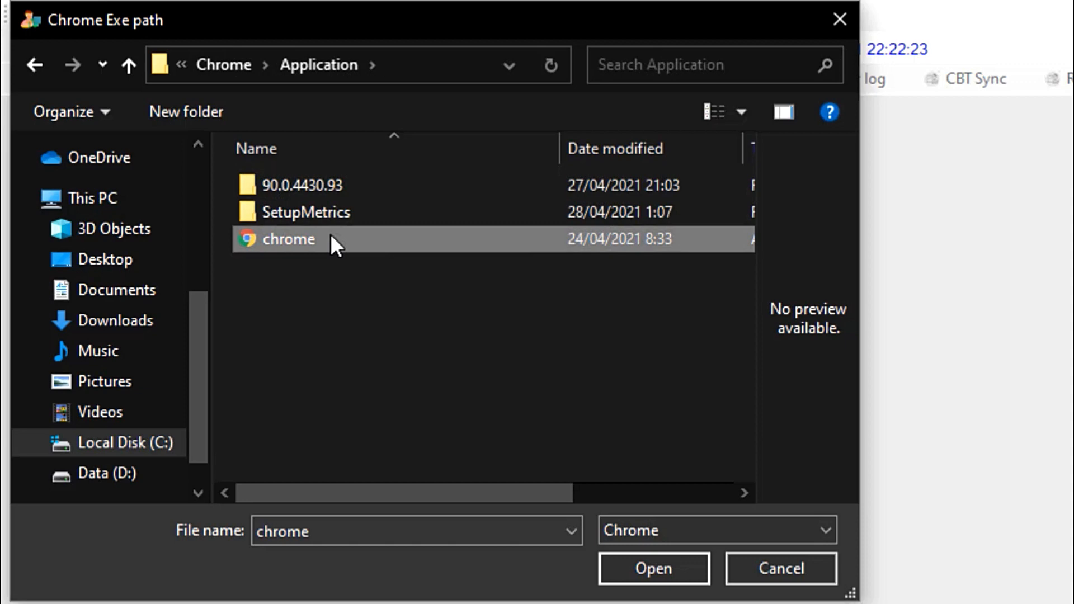
pyautogui.click(676, 569)
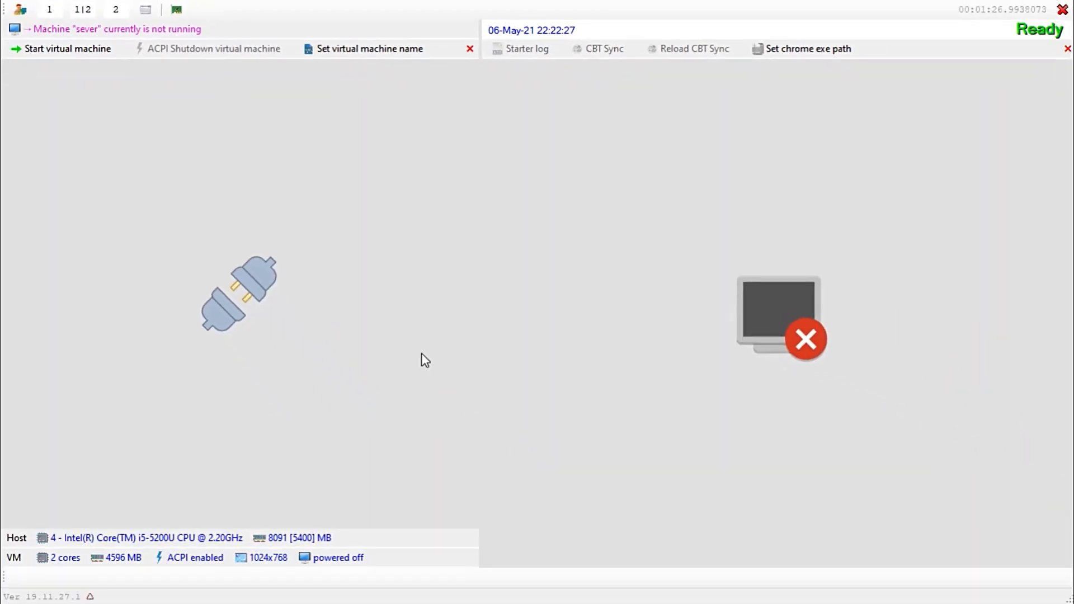